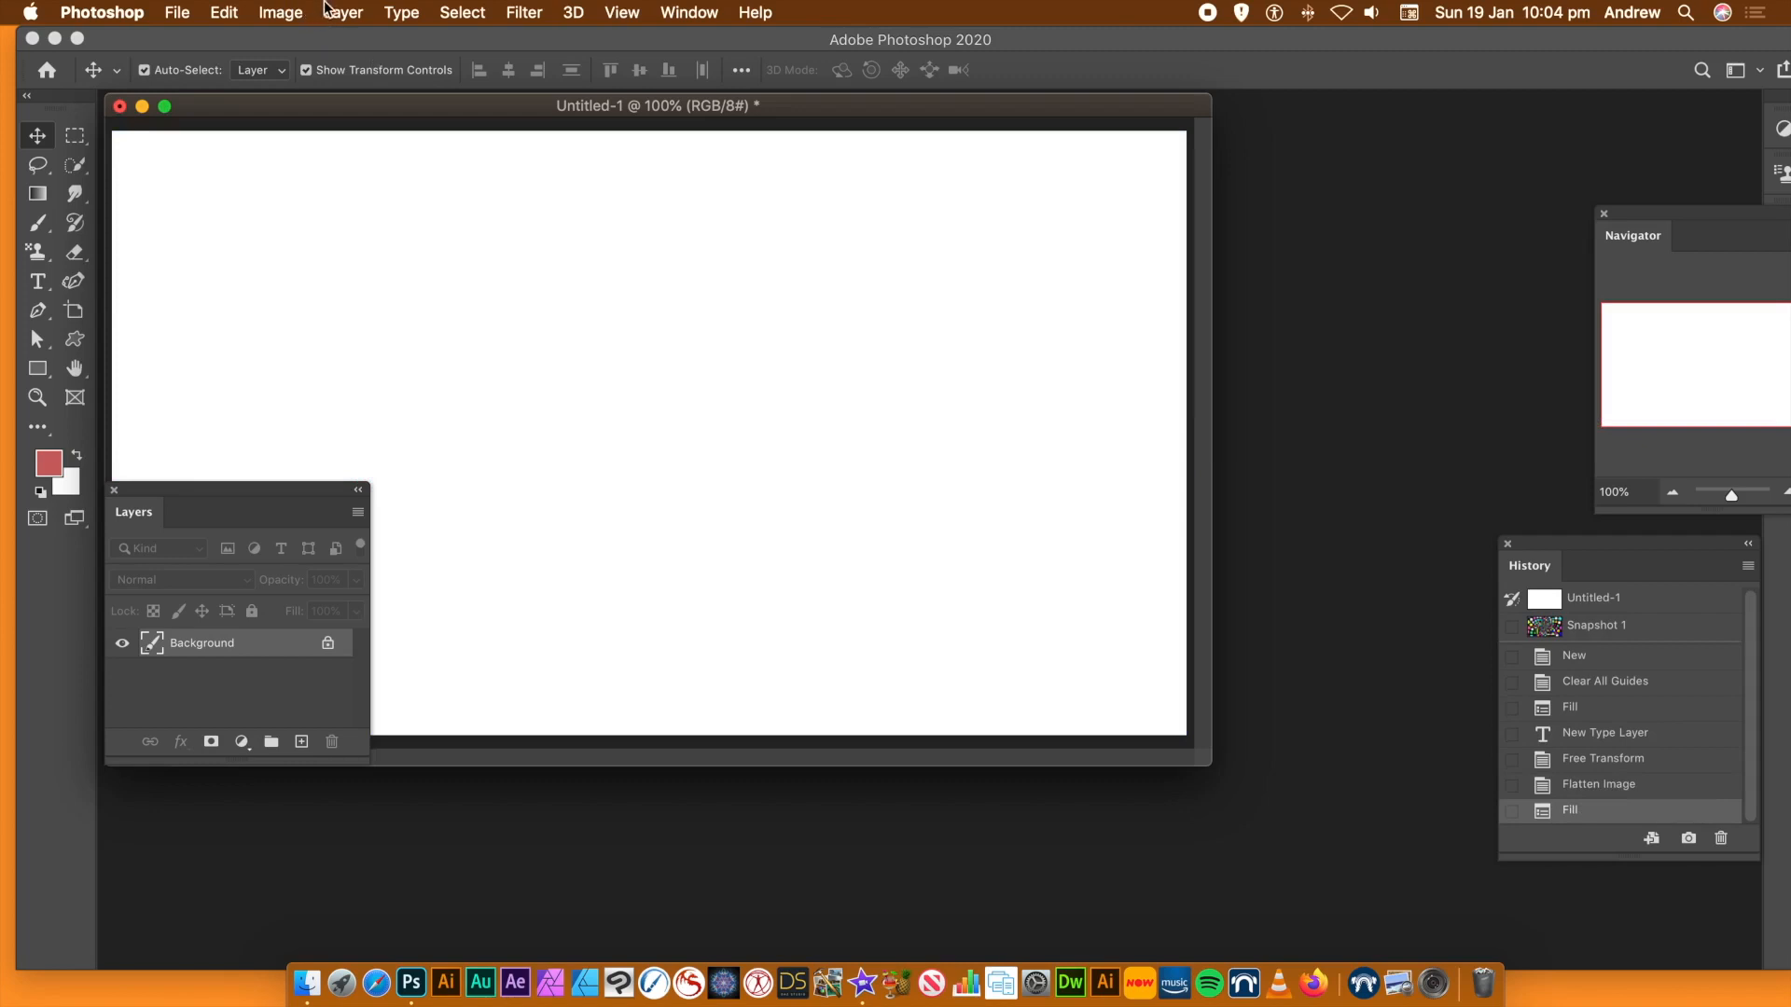
- Add a new empty layer named Layer 1 above the Background
left_click(341, 13)
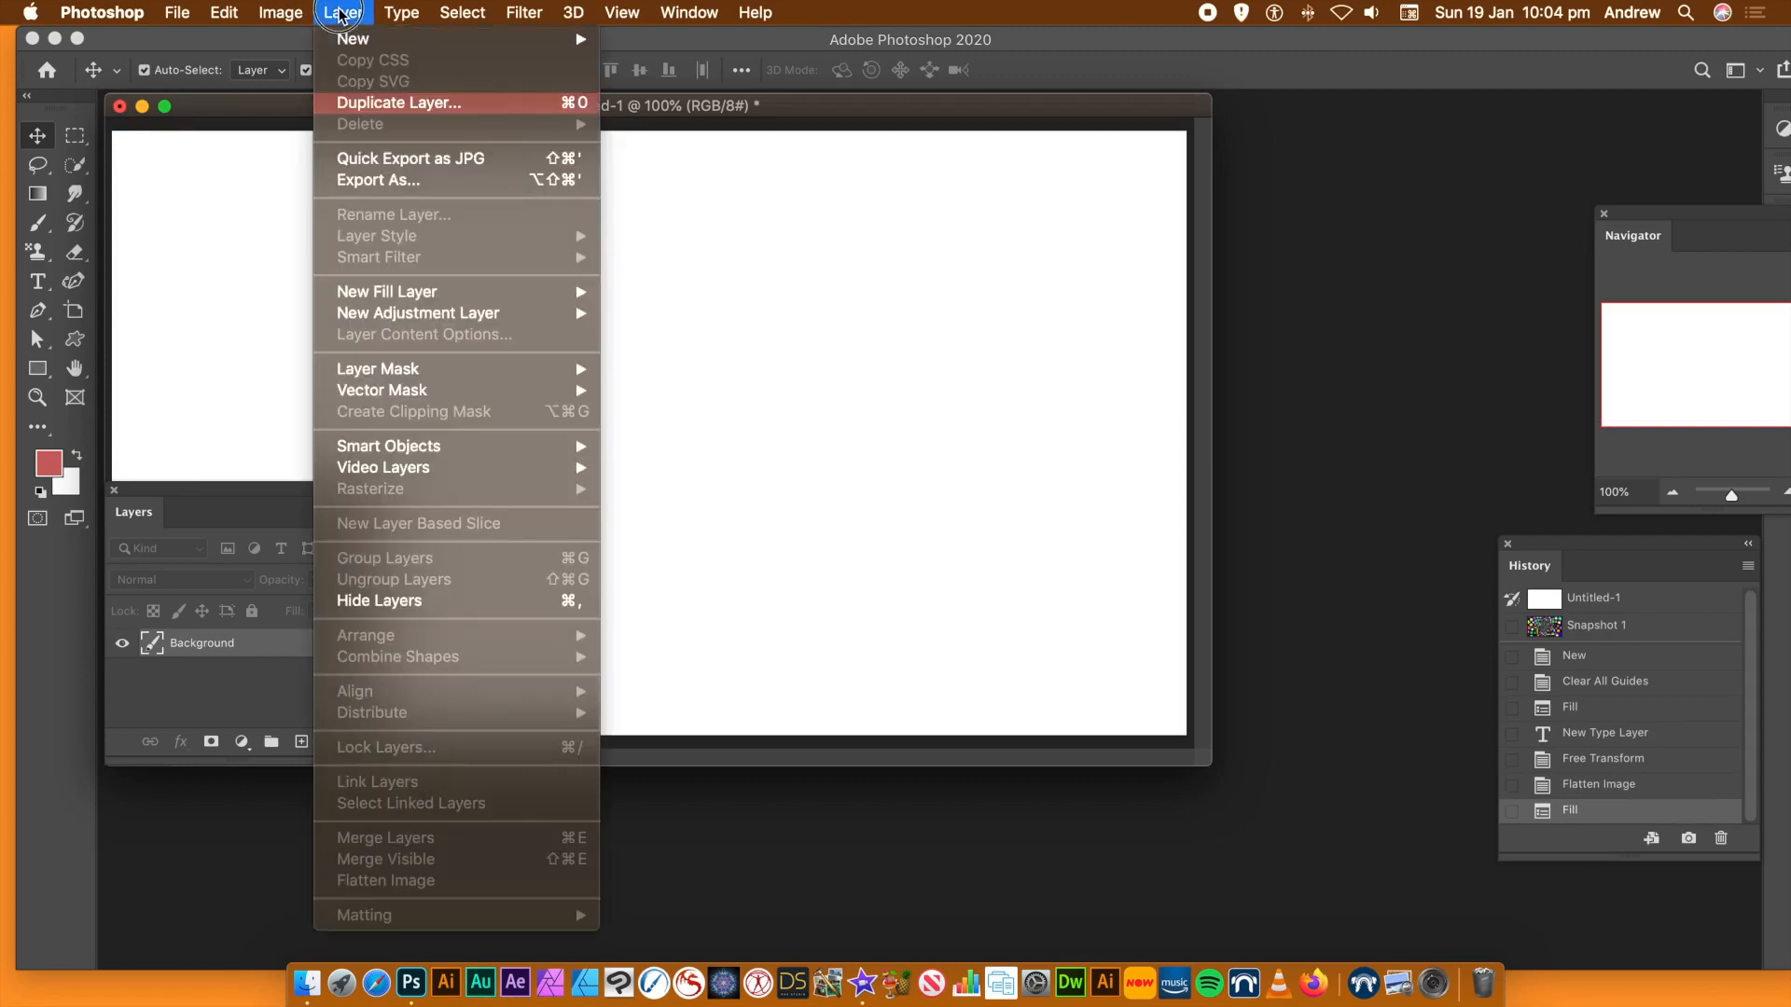
left_click(347, 41)
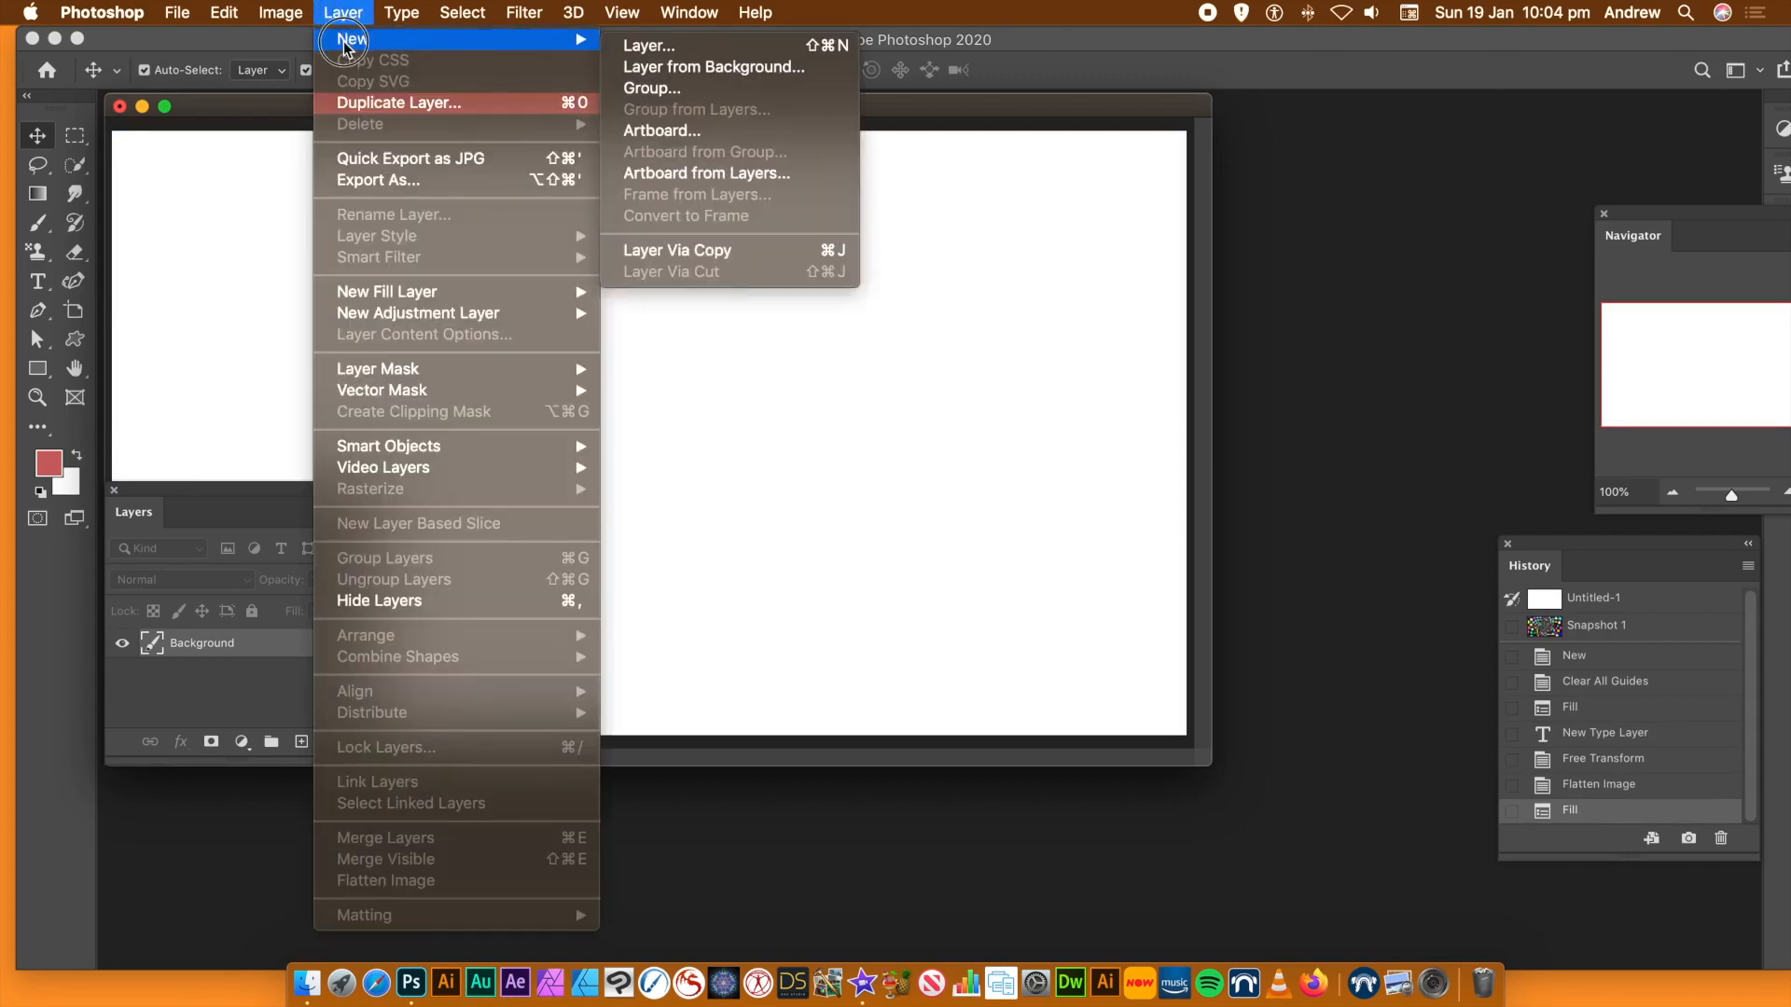
left_click(644, 45)
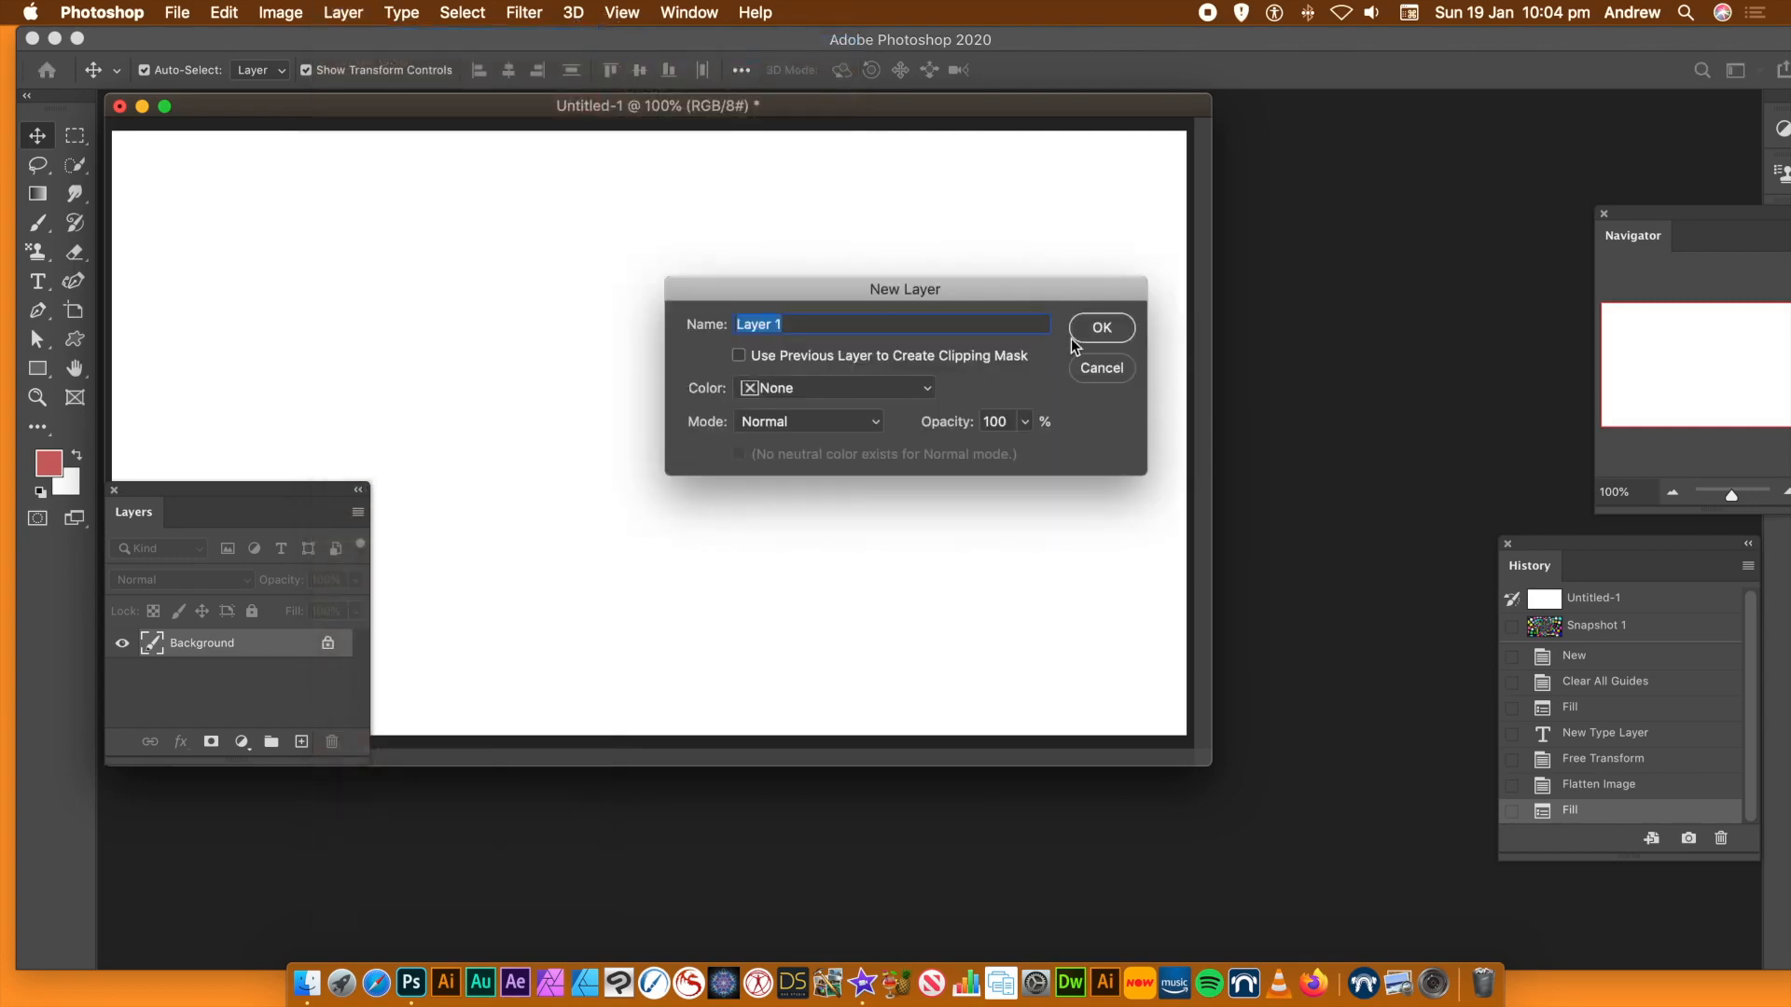
left_click(1103, 326)
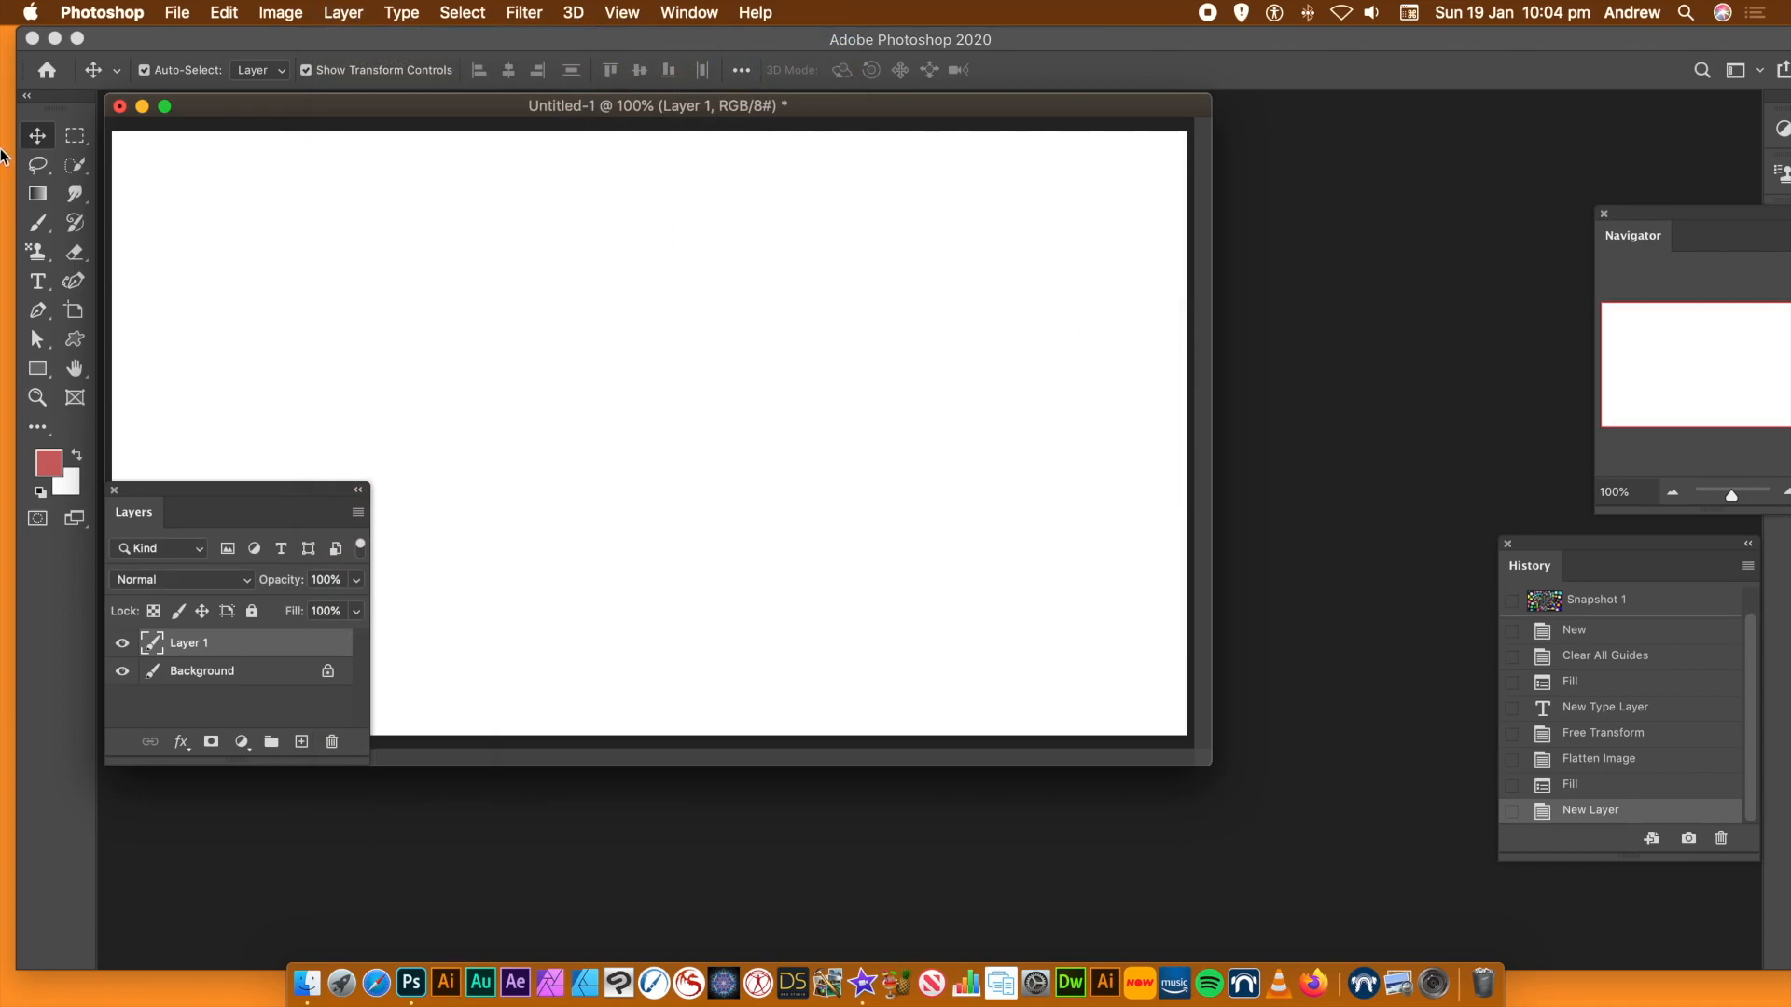
- Choose the Gradient tool with the Black, White preset from the Basics group
left_click(37, 195)
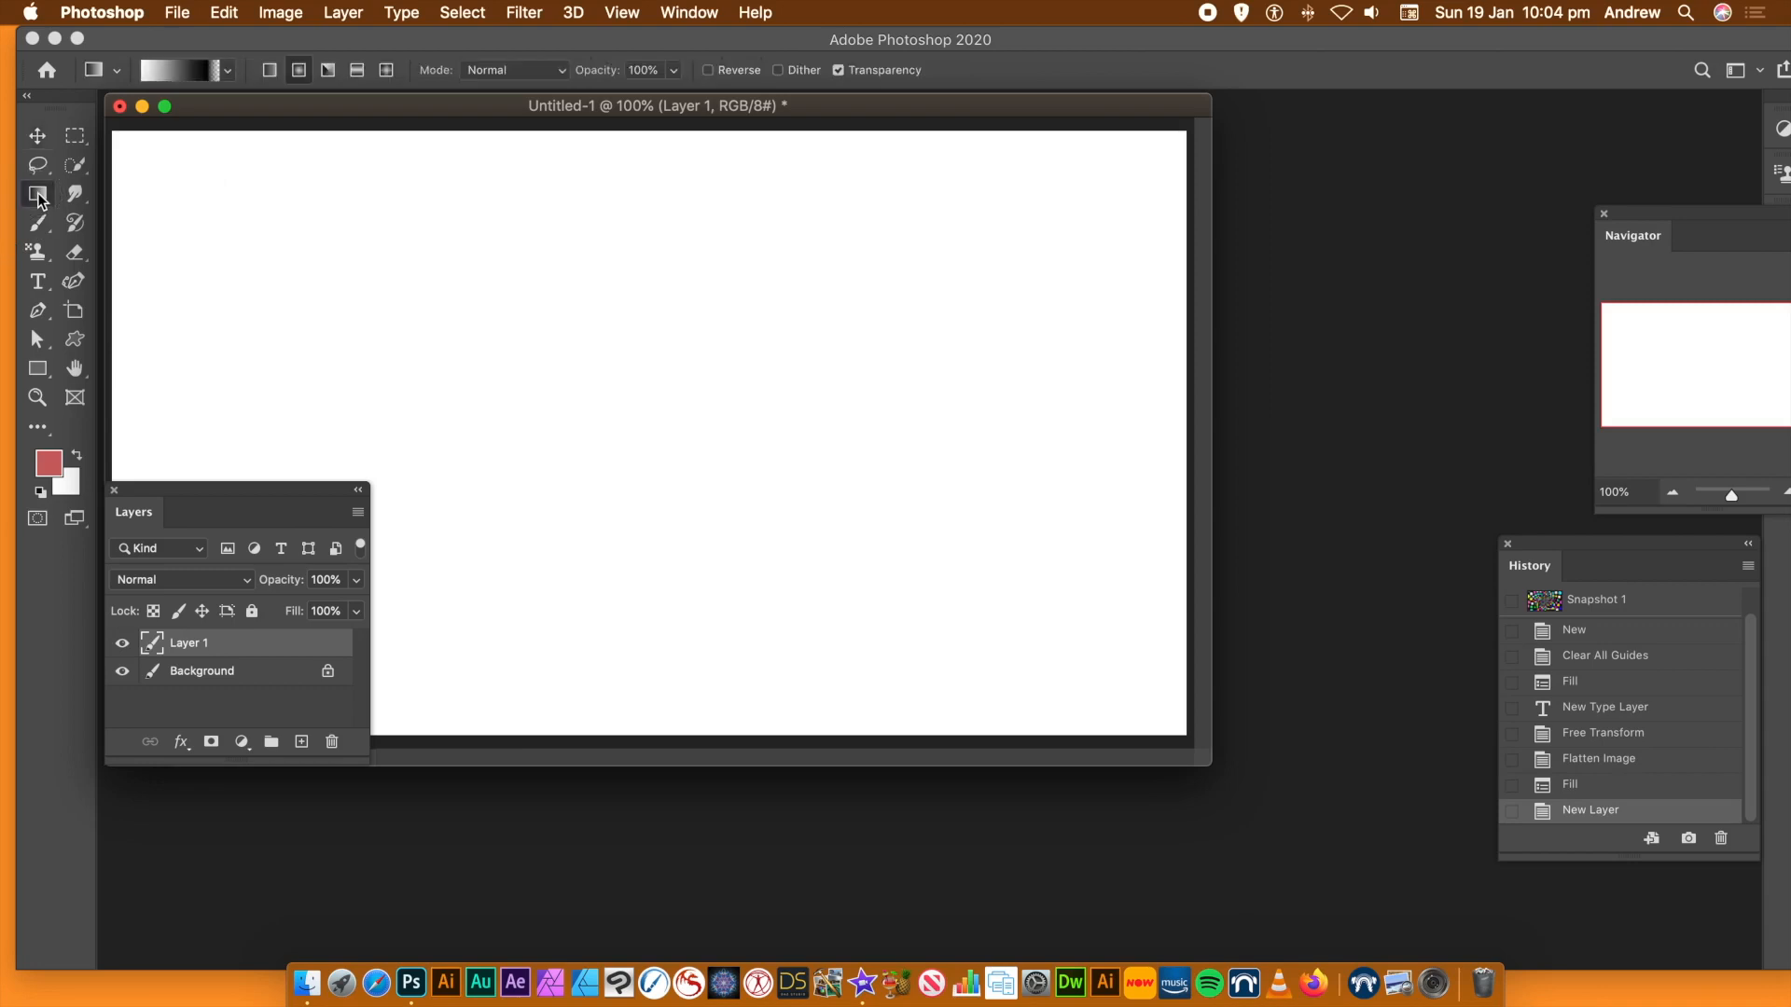
left_click(227, 72)
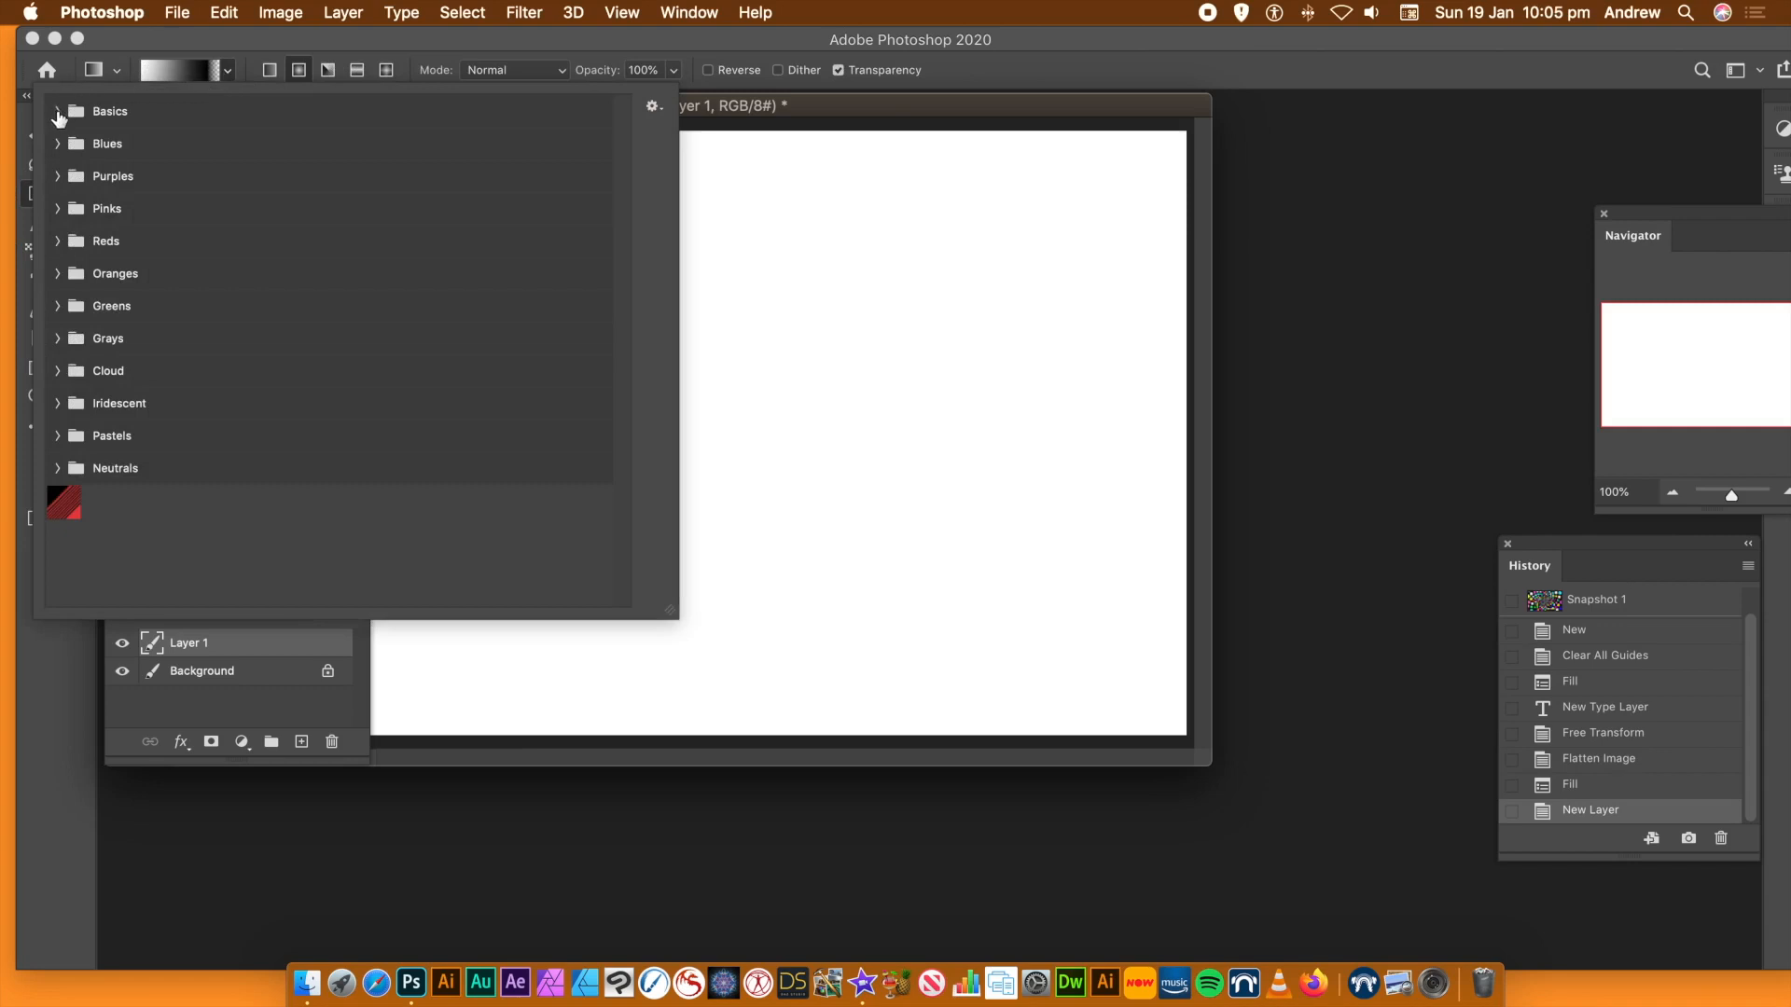
left_click(58, 111)
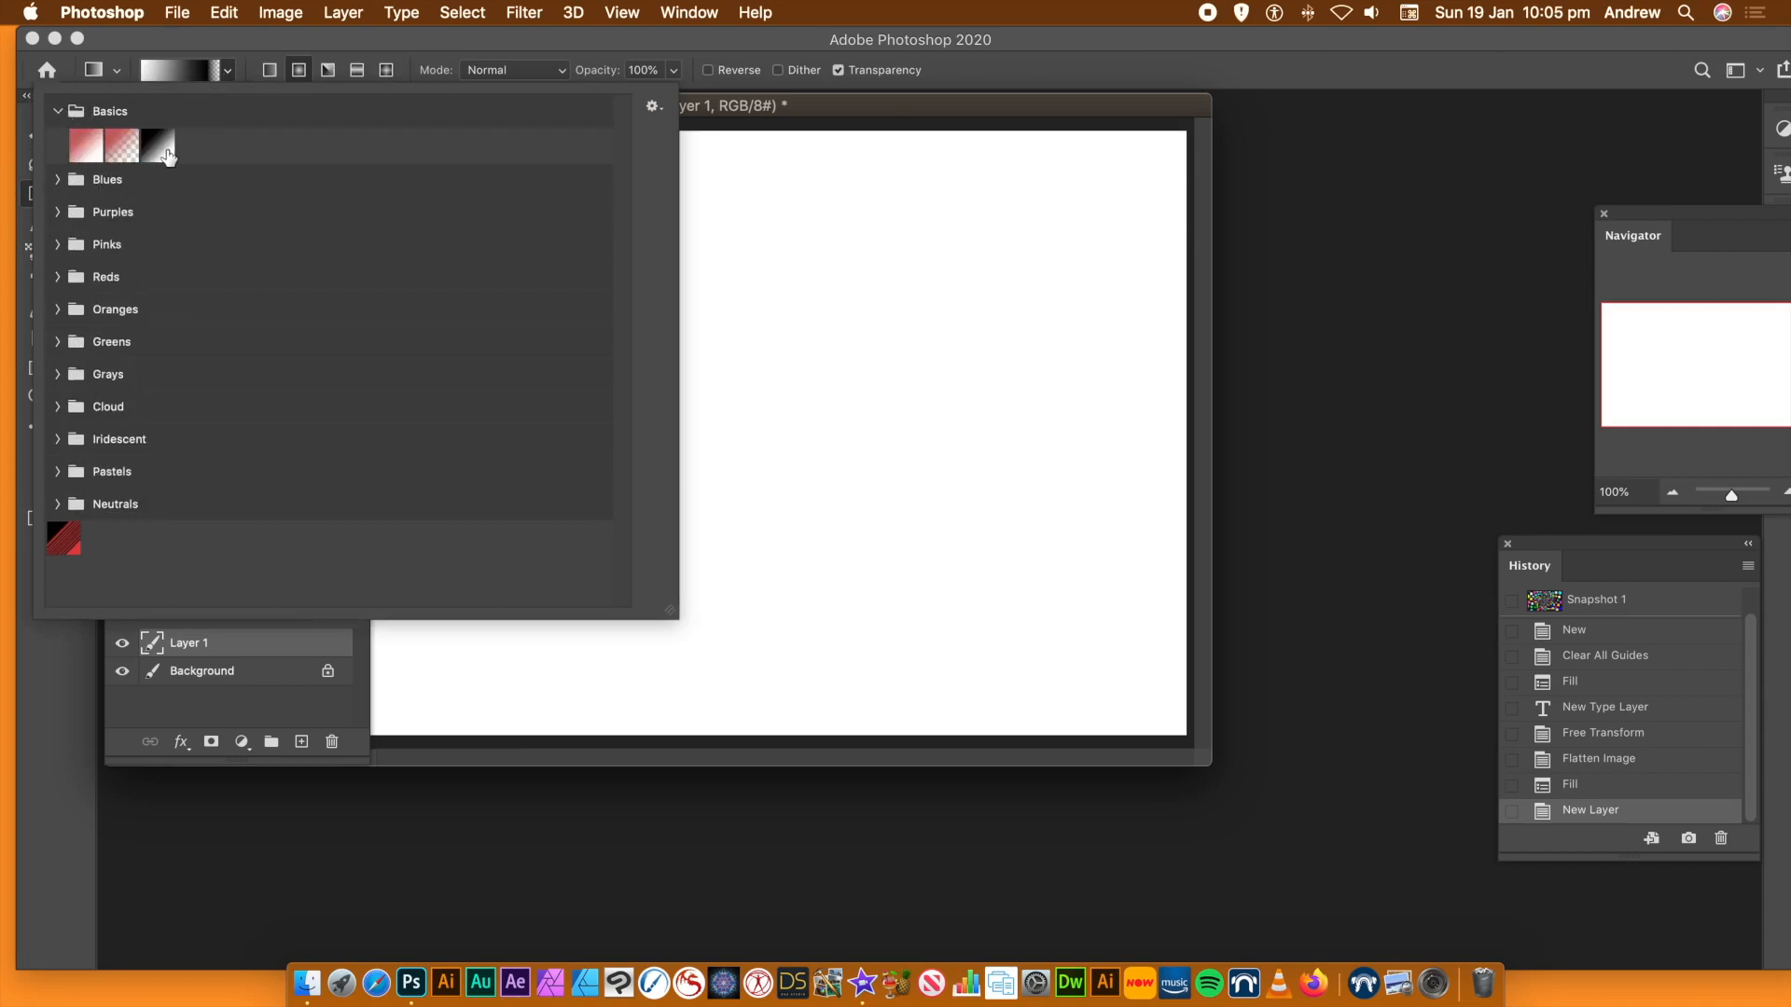
left_click(165, 152)
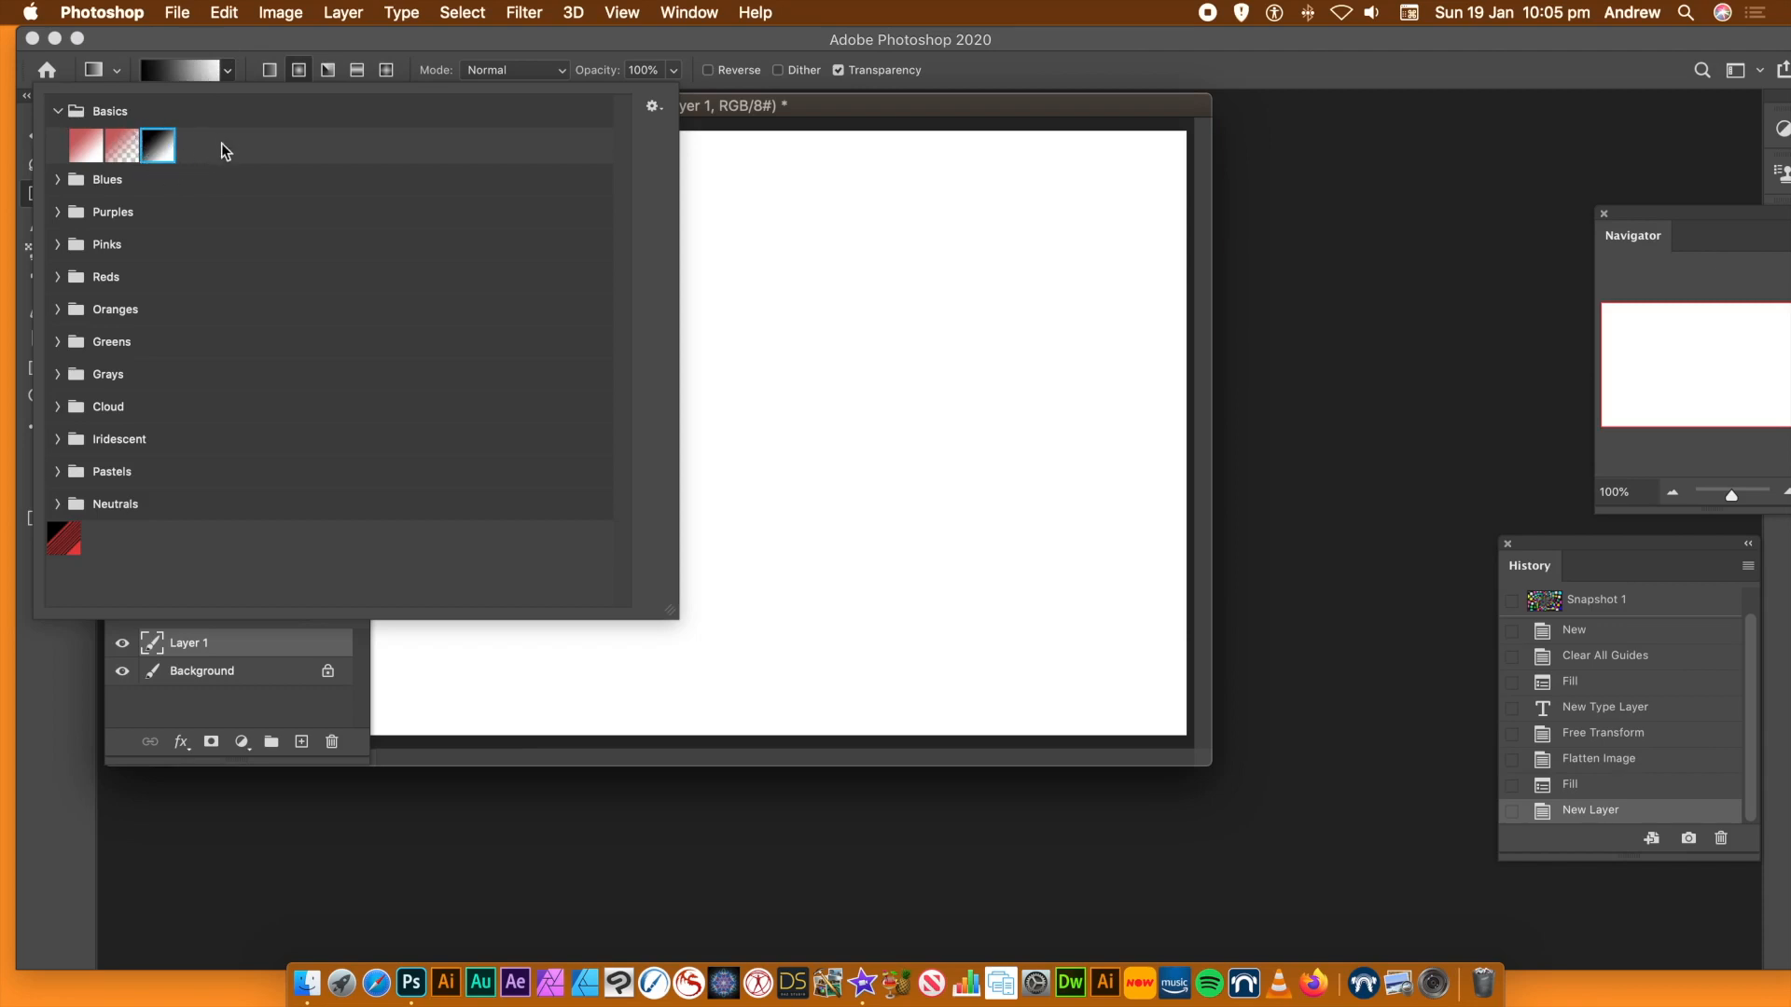
left_click(267, 43)
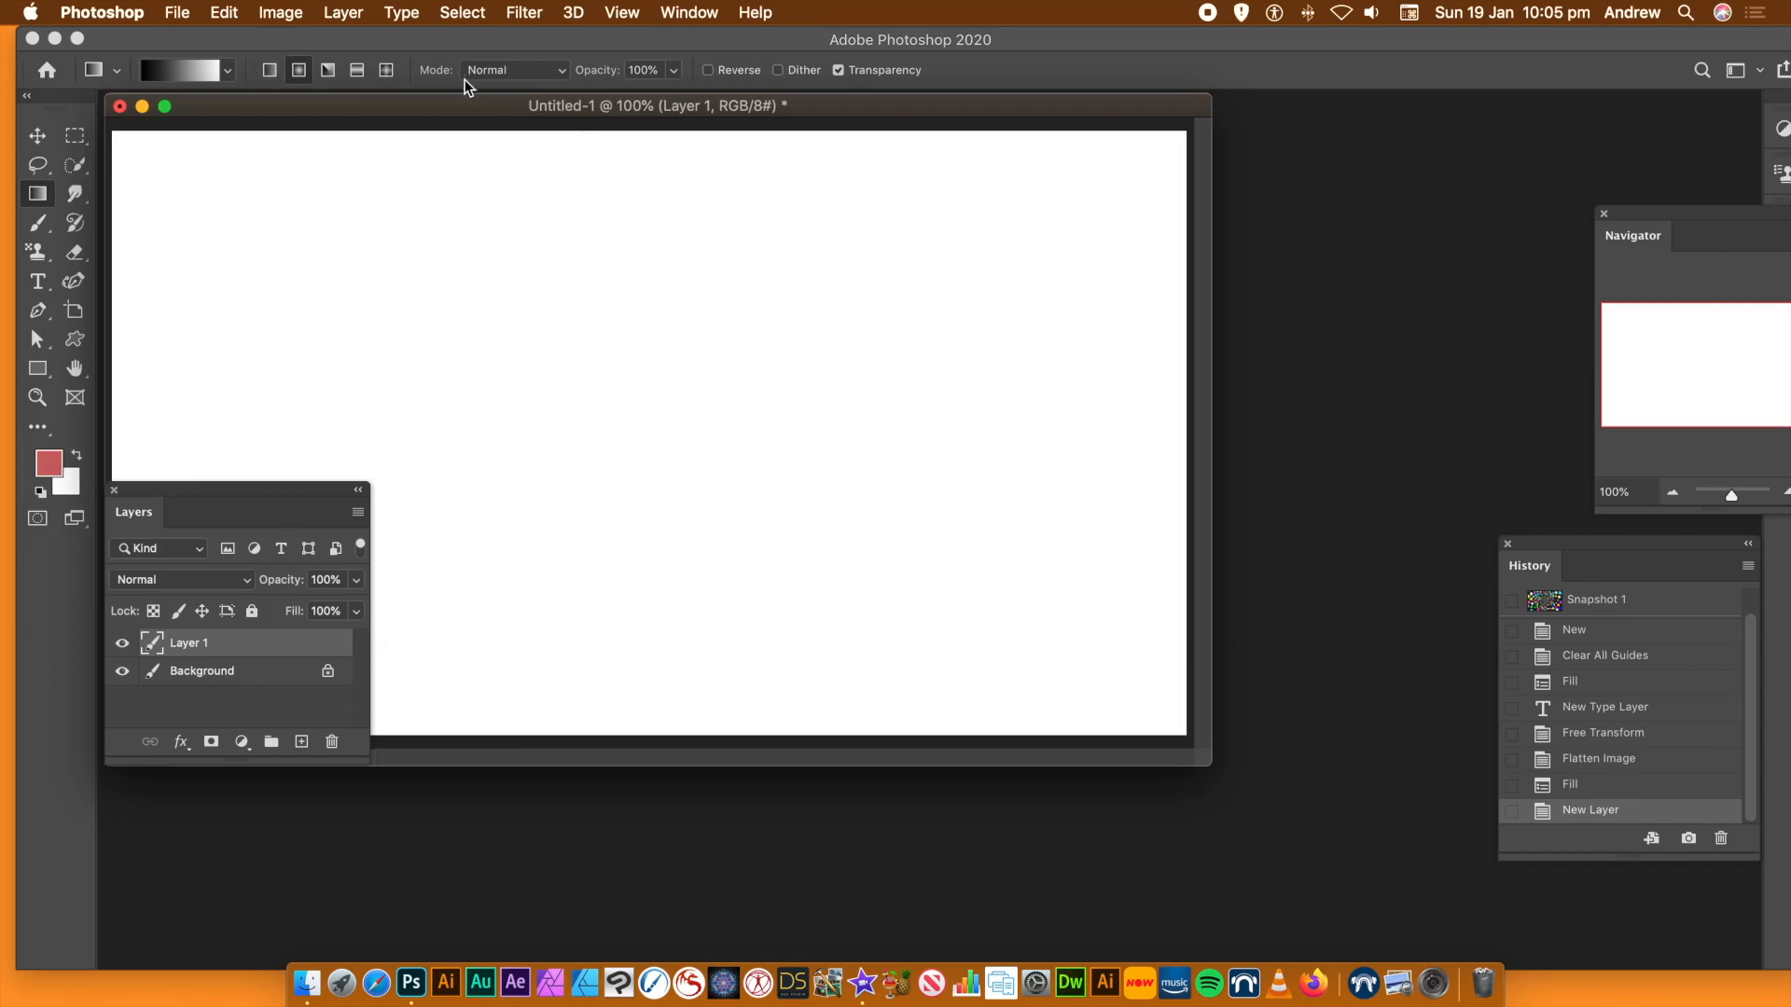
- Reverse the gradient's colors in the Gradient Editor, placing the white stop at 0% and the black stop at 100%
left_click(187, 73)
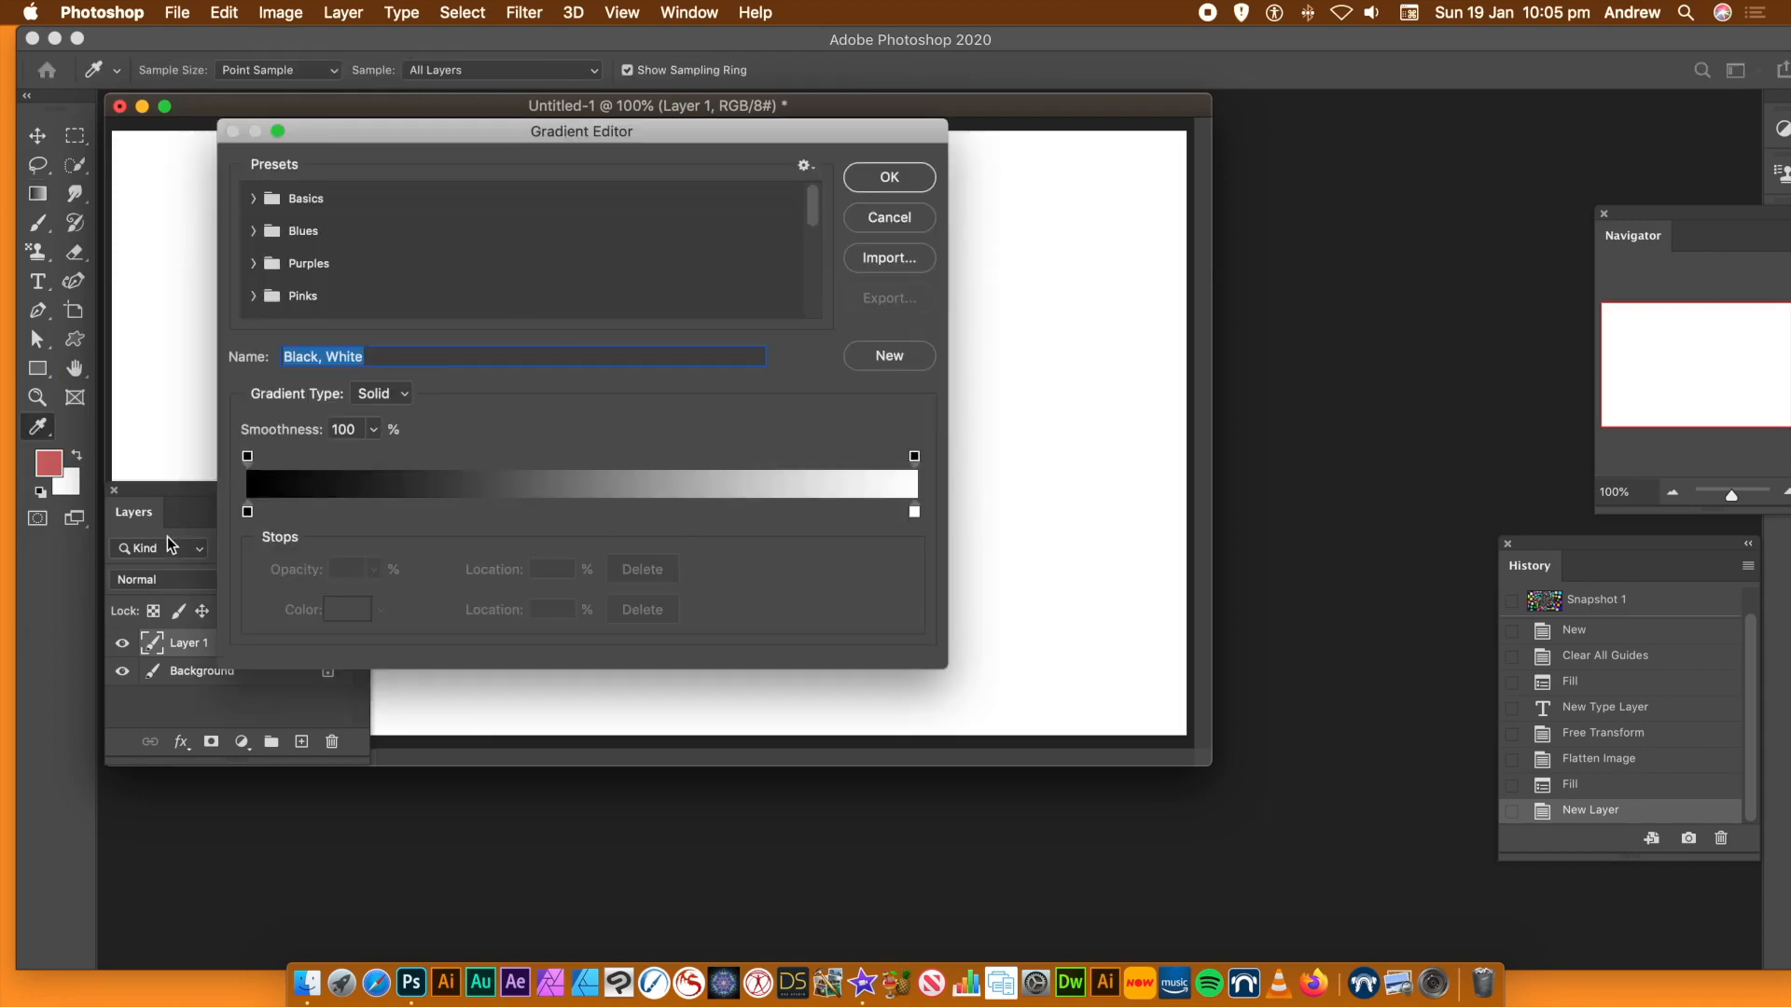
left_click(247, 513)
left_click_drag(248, 515, 692, 505)
left_click_drag(916, 511, 247, 513)
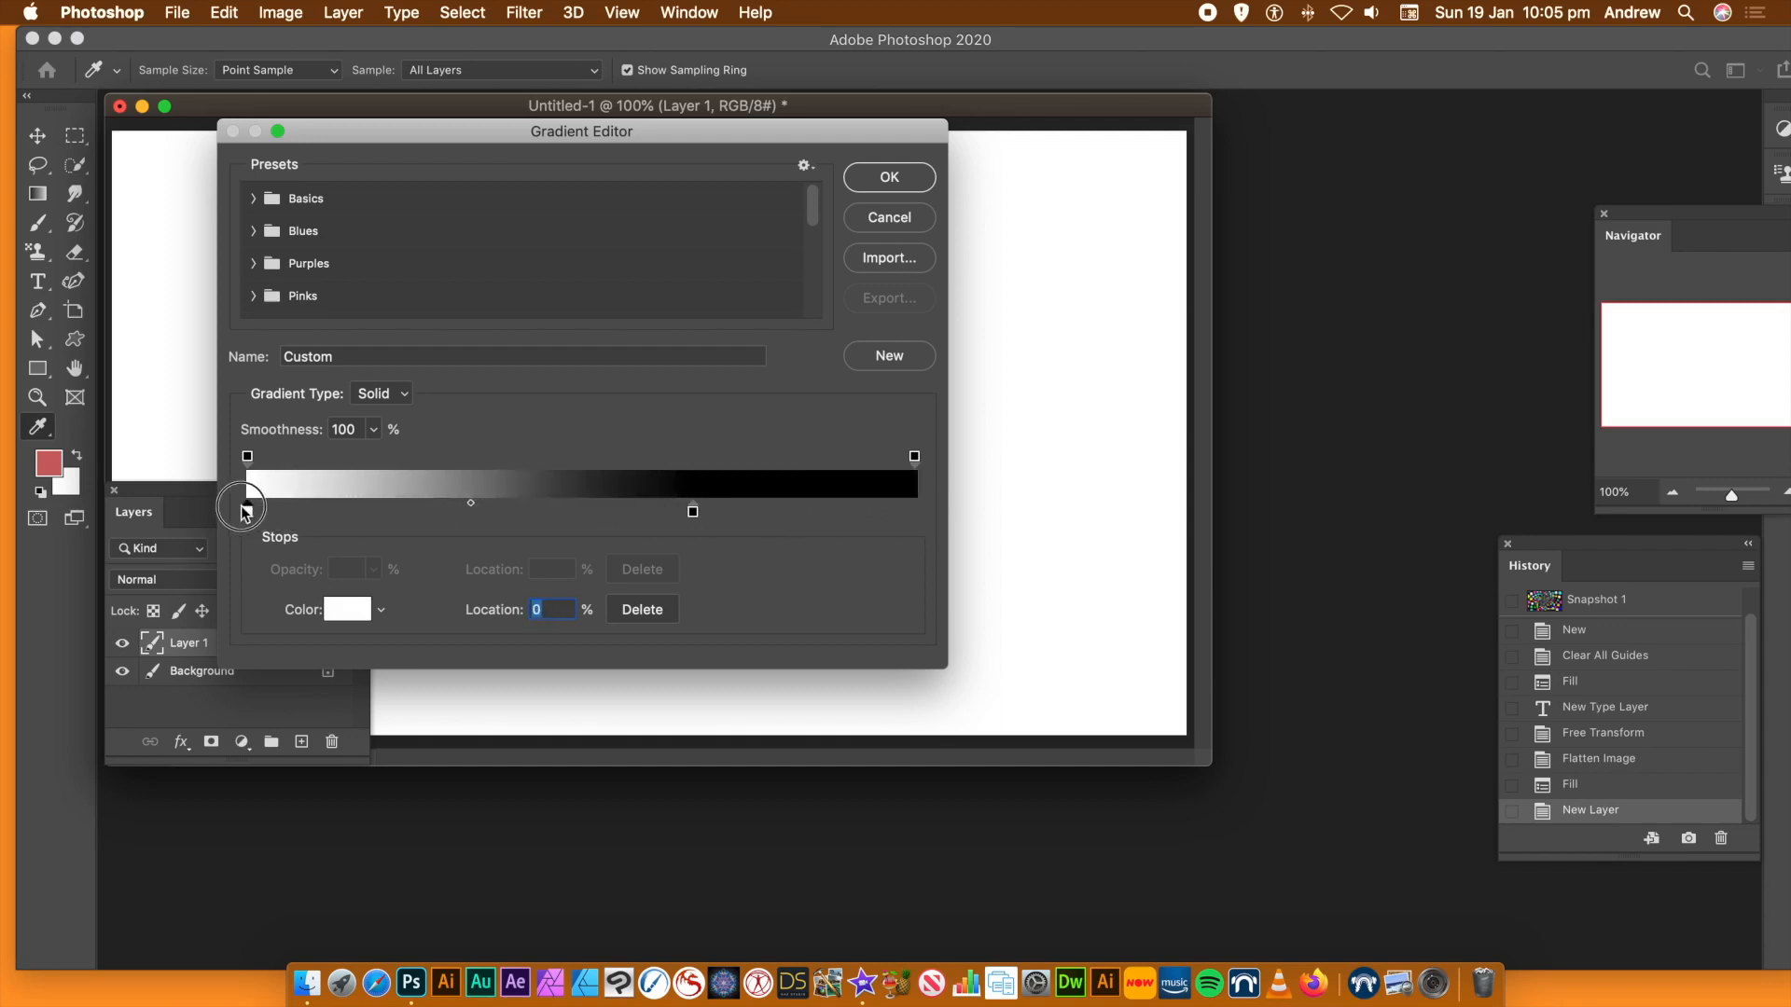
left_click_drag(691, 511, 942, 515)
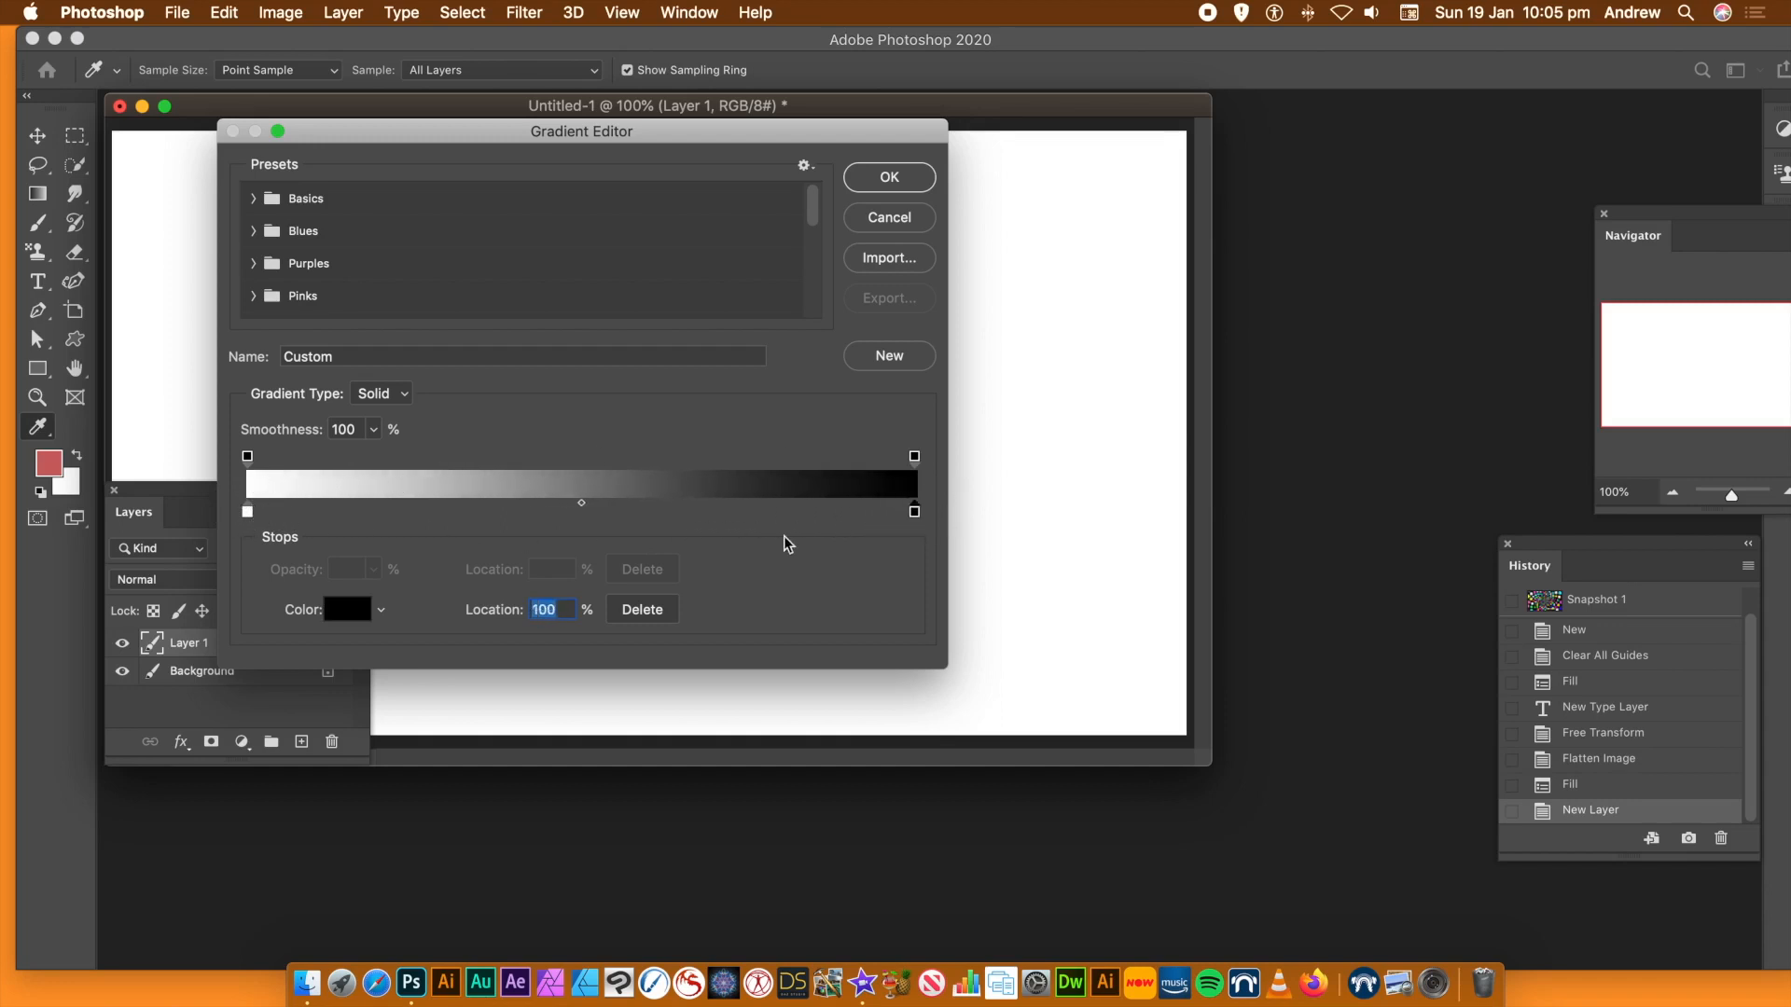
- Move the black color stop and the end opacity stop to the 79% location
left_click(912, 512)
left_click_drag(912, 512, 775, 512)
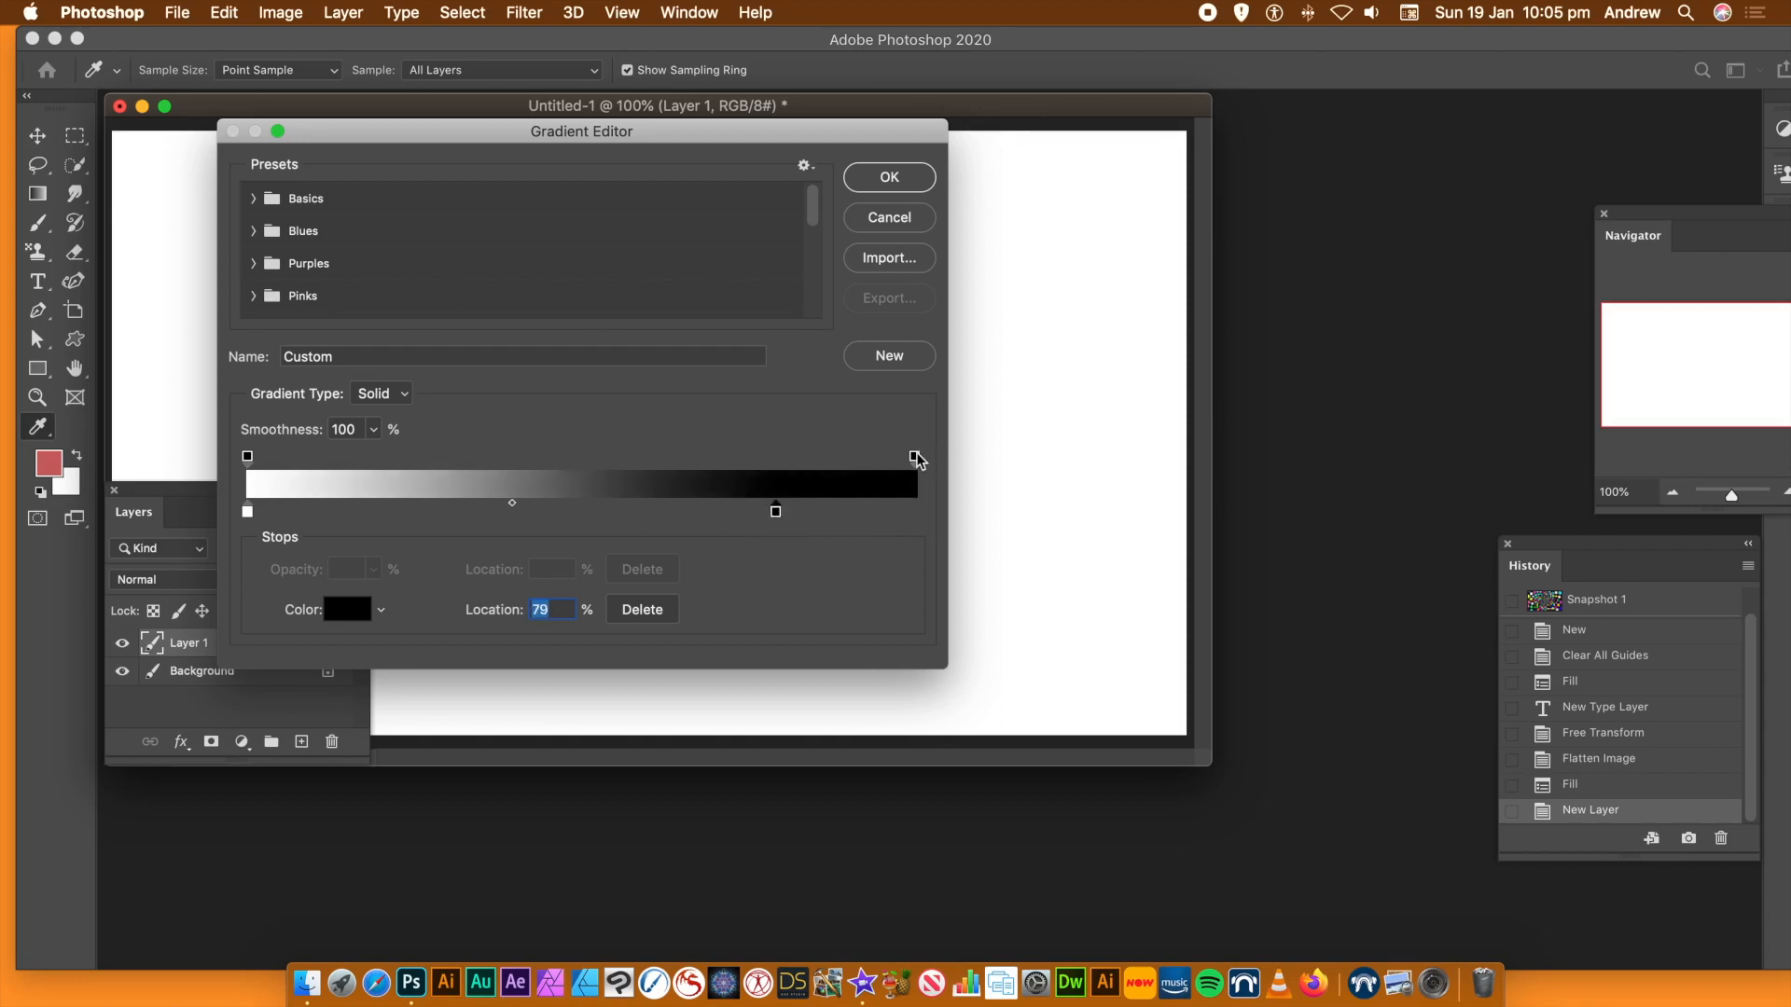
left_click_drag(914, 456, 774, 460)
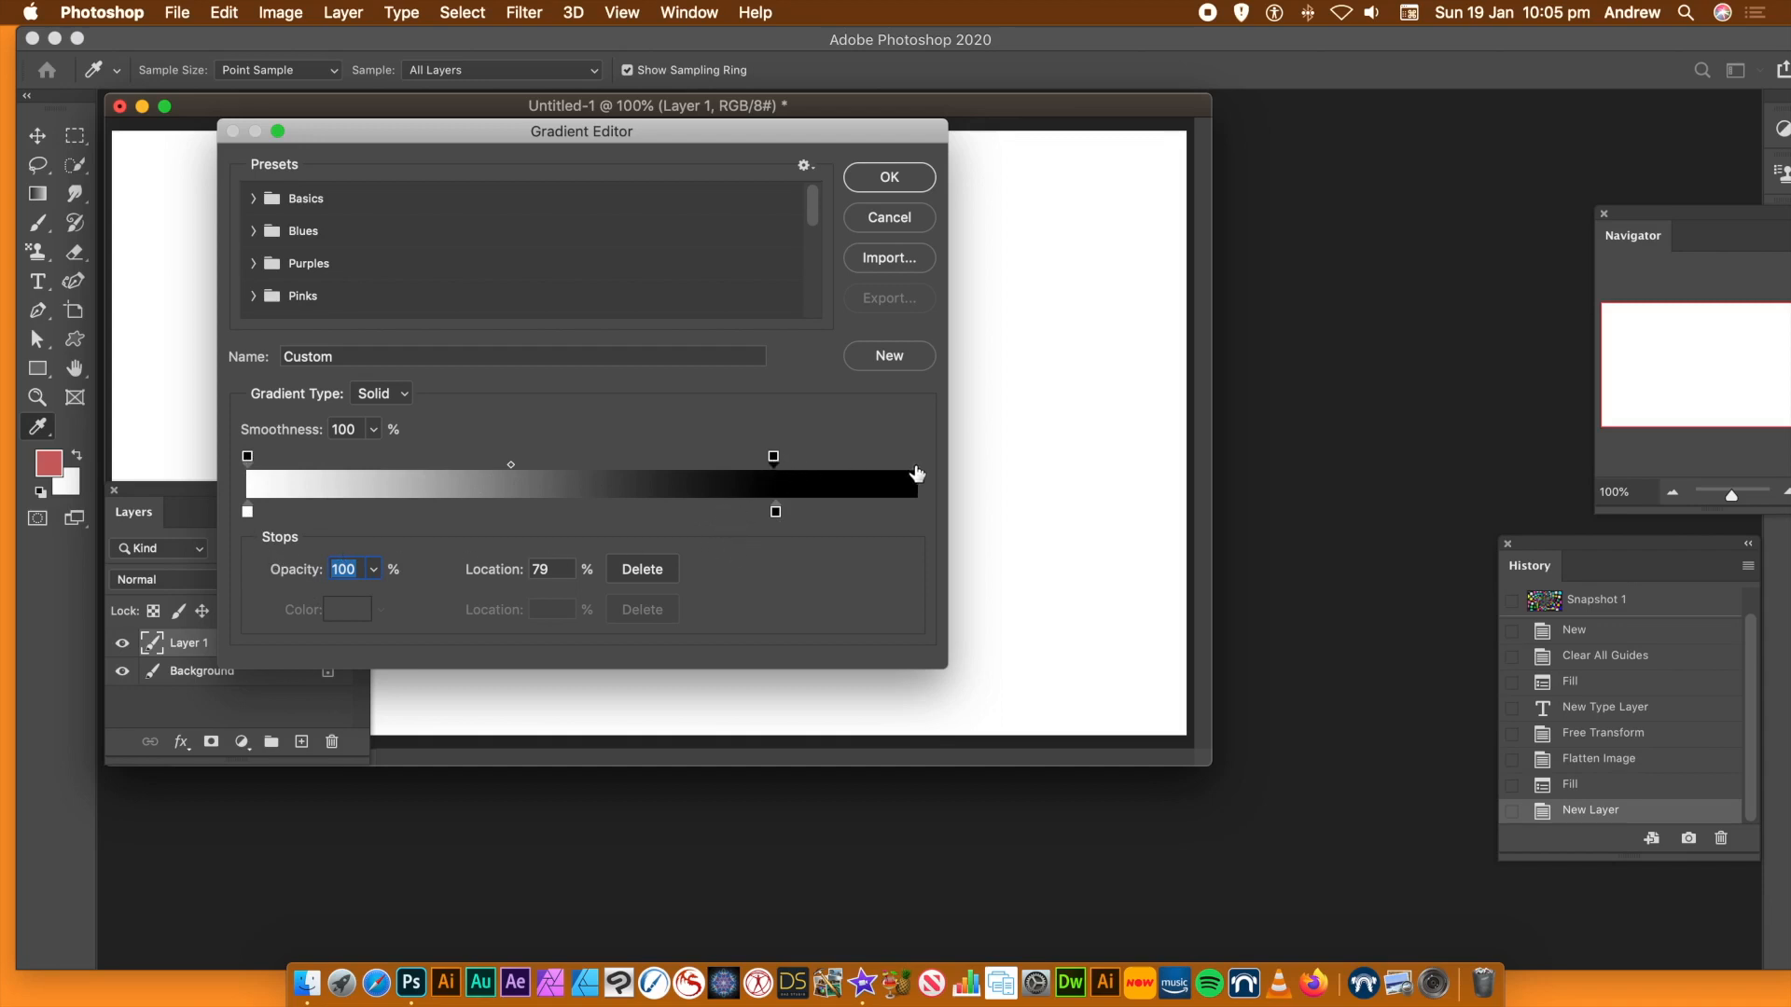
- Add an opacity stop at the 99% location with 0% opacity and accept the custom gradient
left_click(914, 471)
left_click(373, 570)
left_click_drag(316, 594, 254, 597)
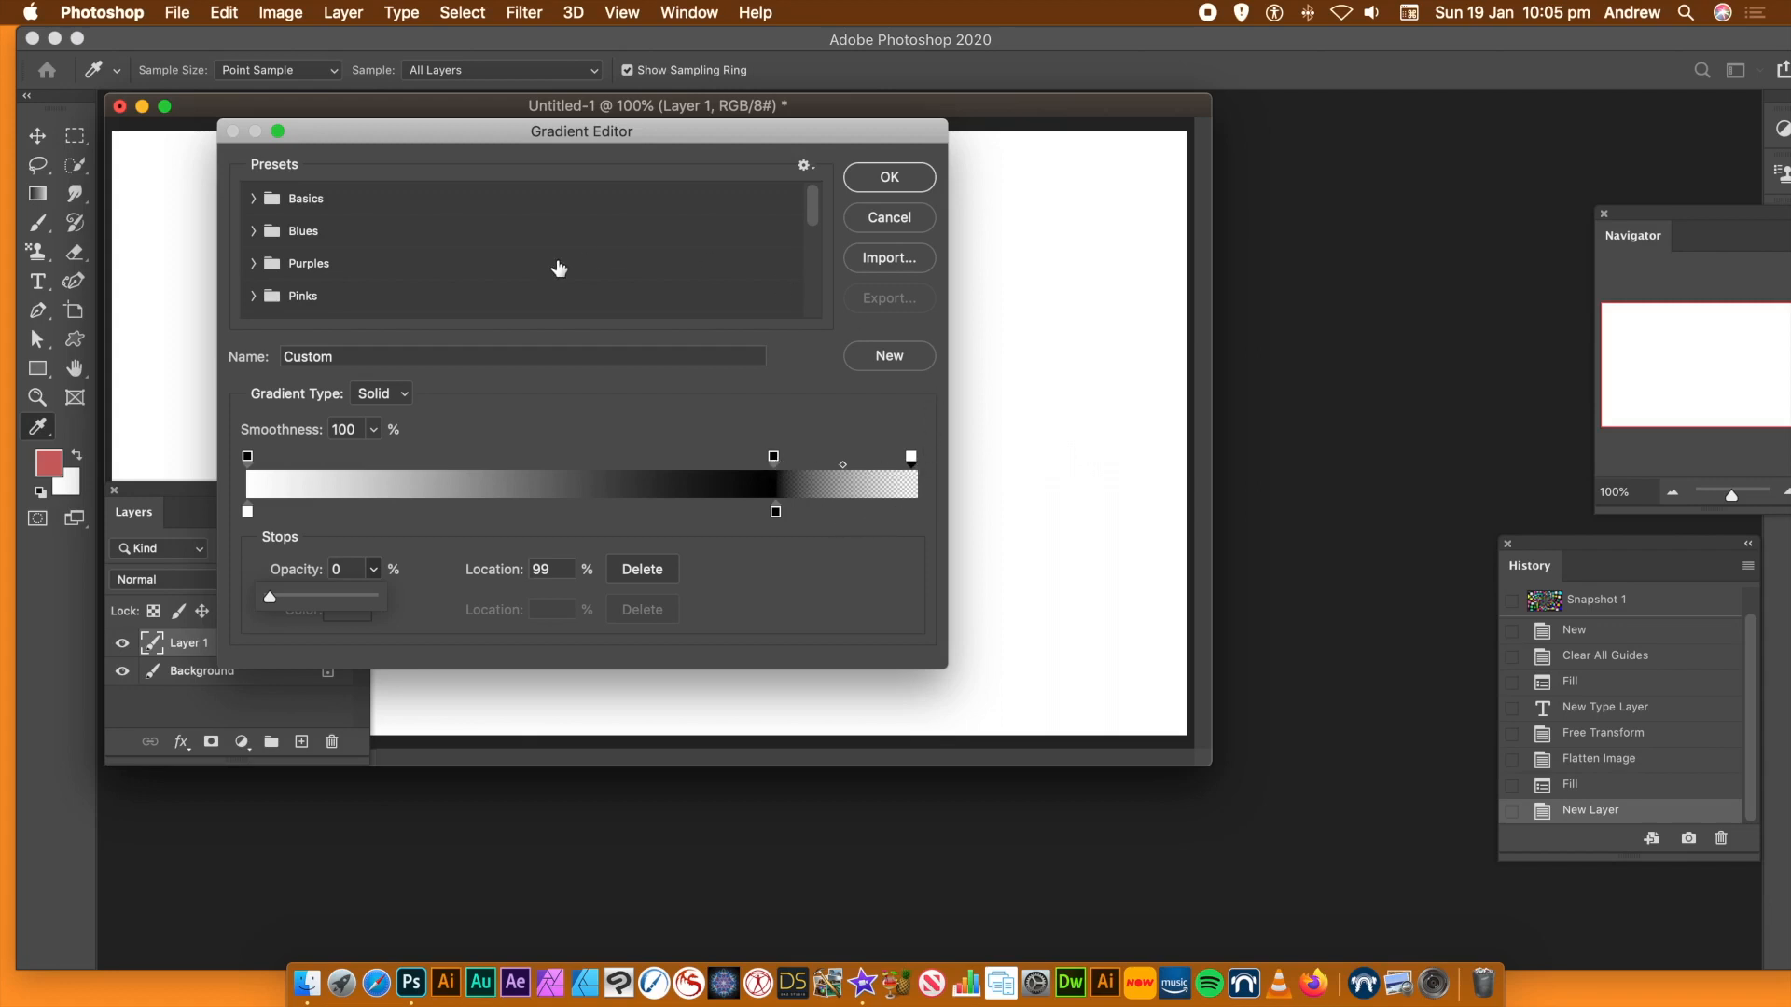
left_click(890, 184)
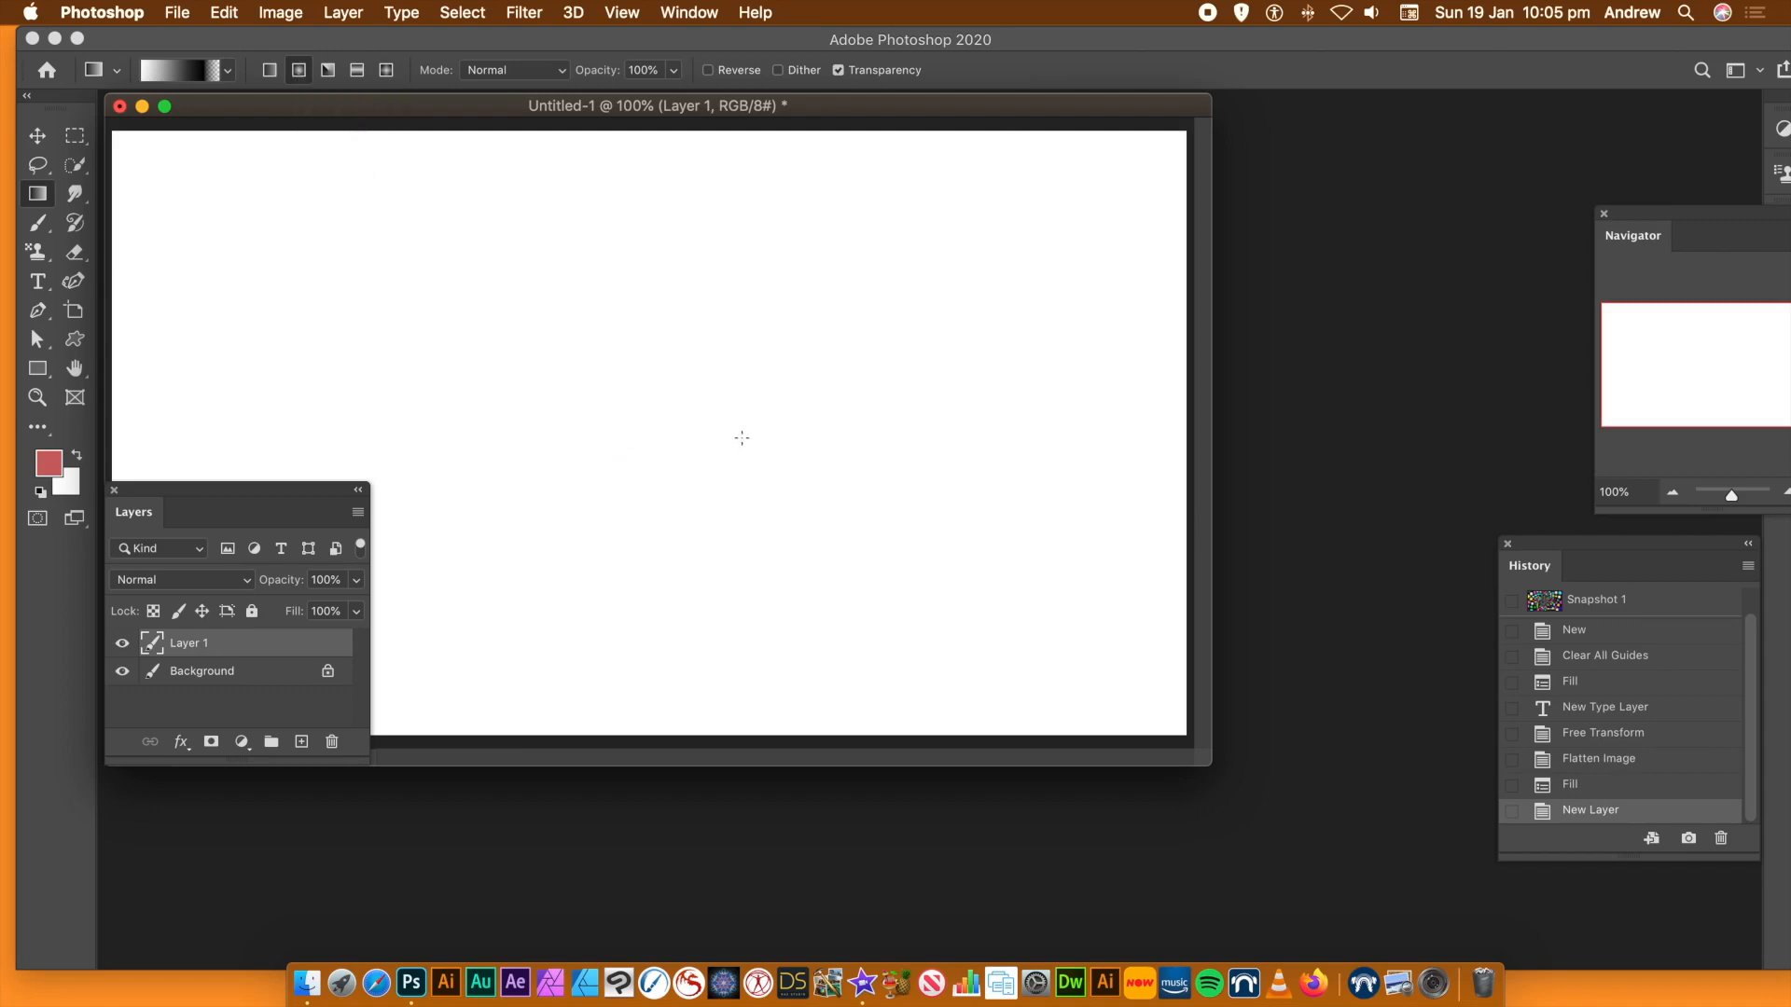
- Draw a radial gradient on Layer 1 from about the canvas center to near its lower edge, and delete the Background layer
left_click_drag(687, 436, 696, 699)
left_click_drag(696, 700, 696, 698)
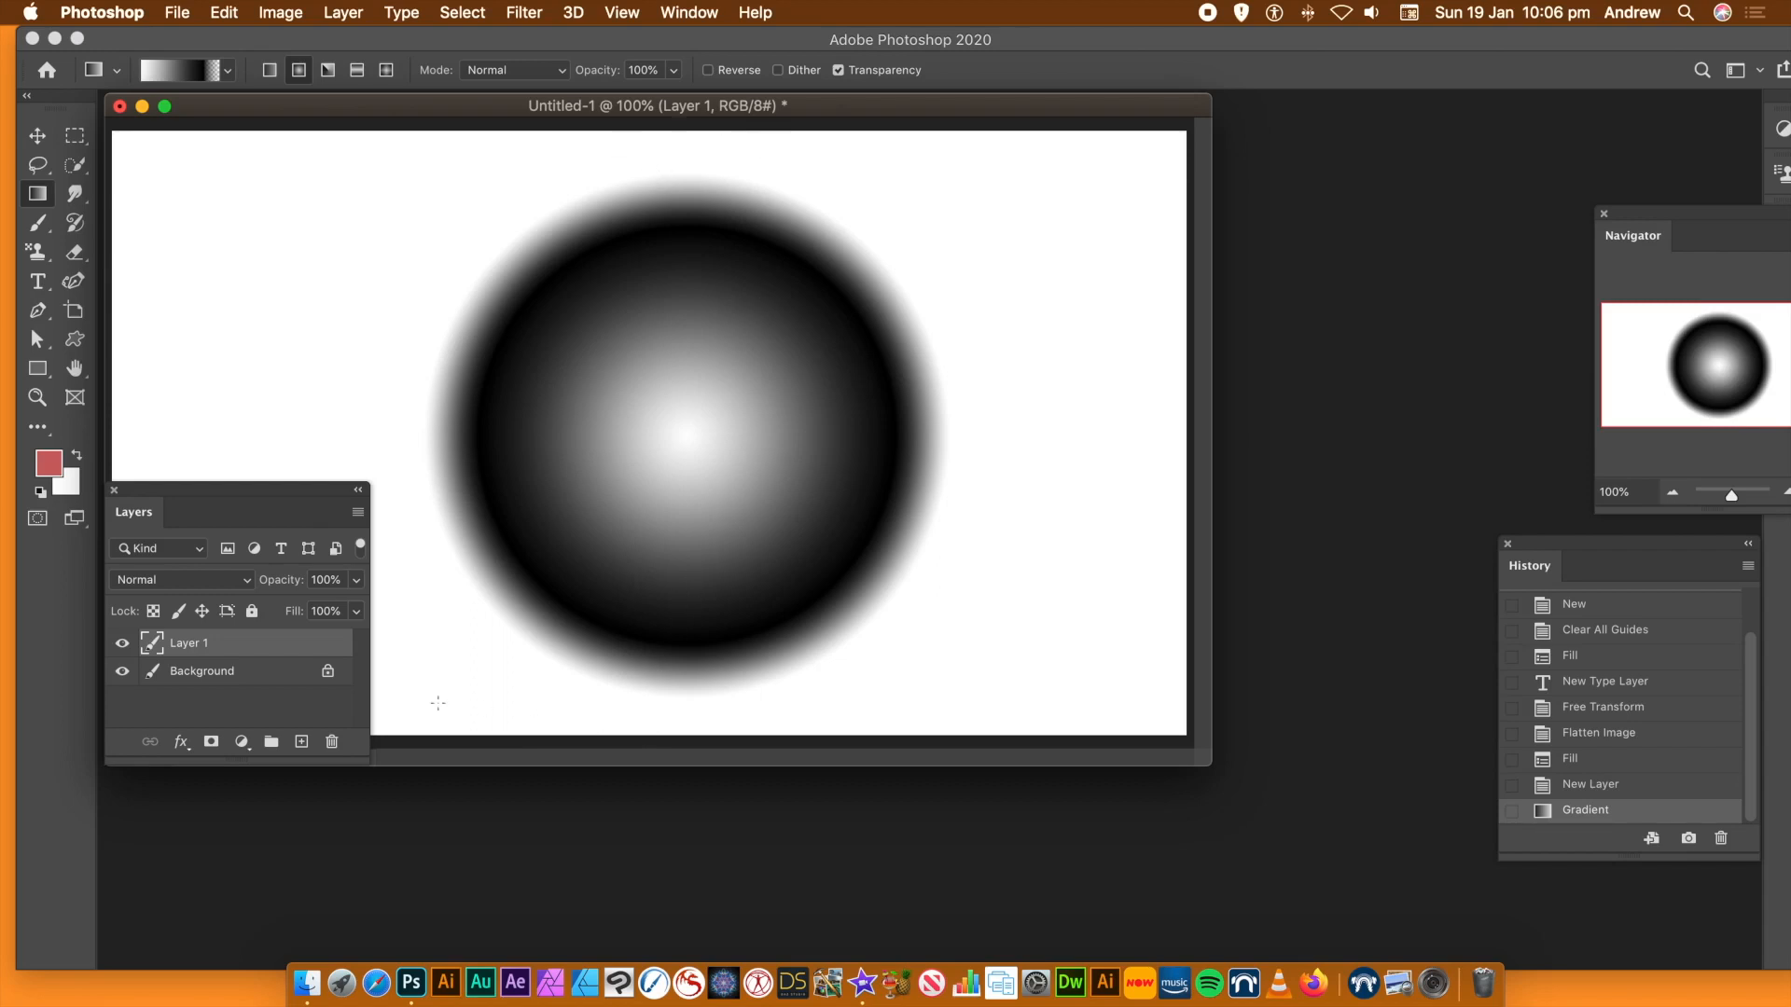
left_click(190, 673)
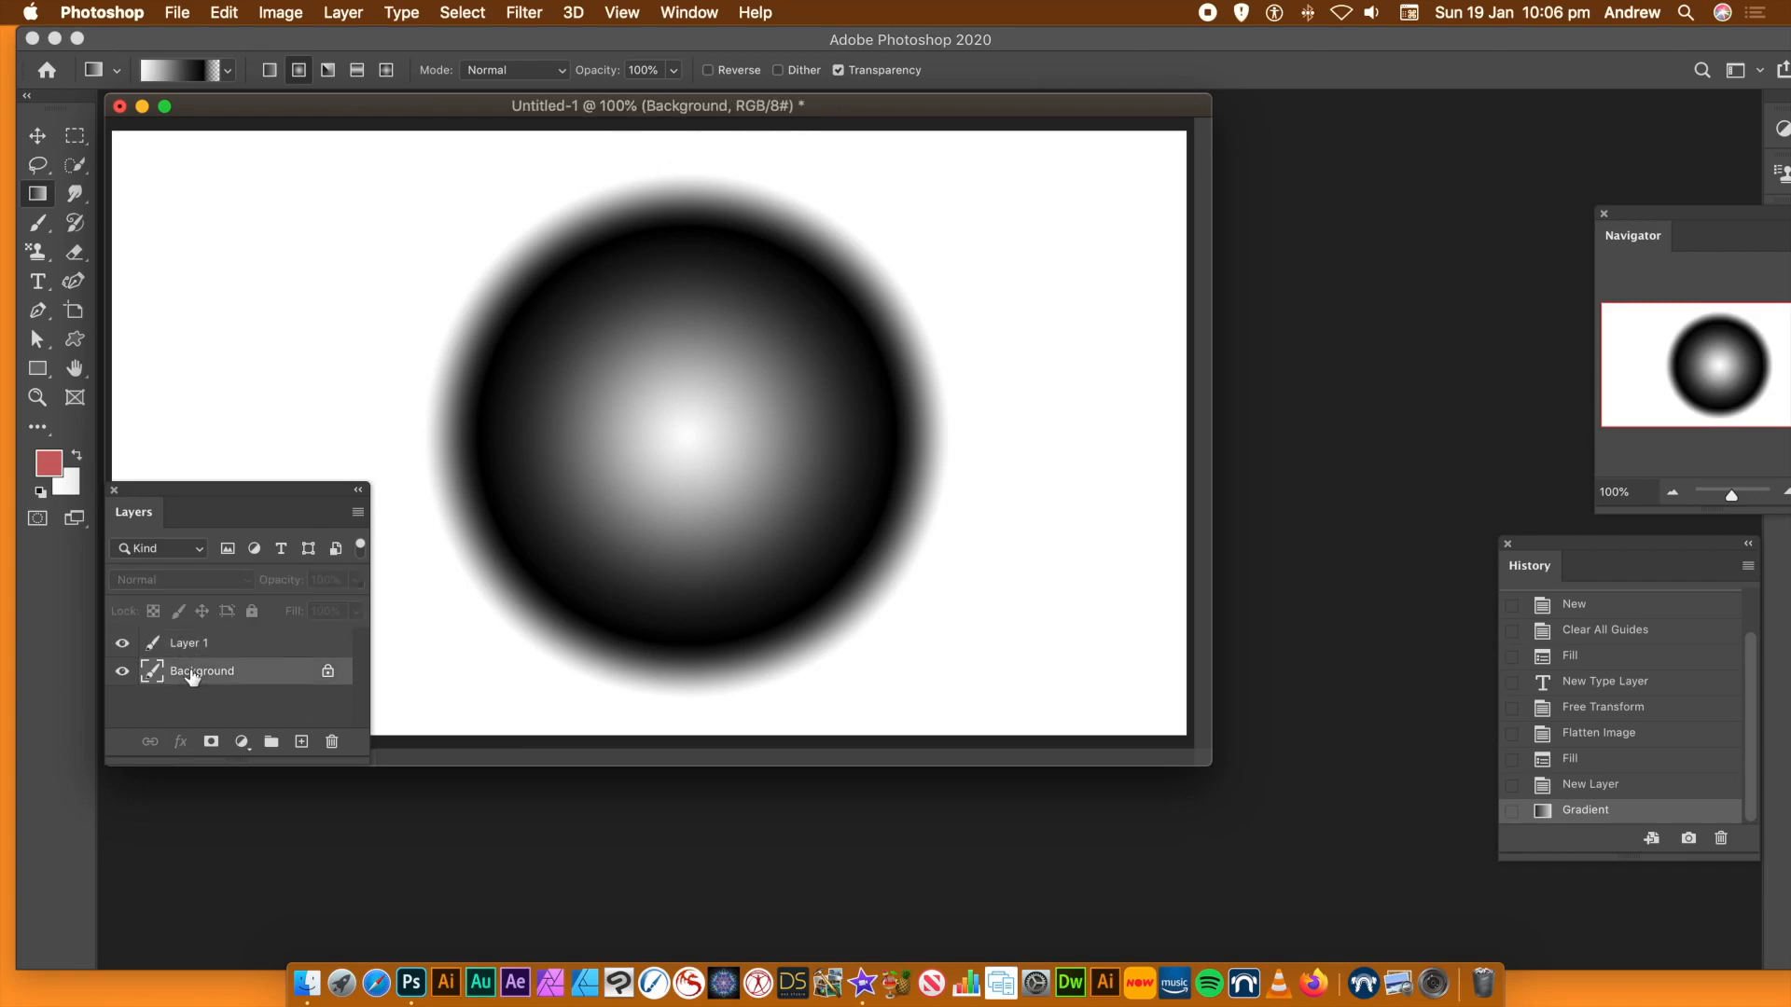
left_click(333, 742)
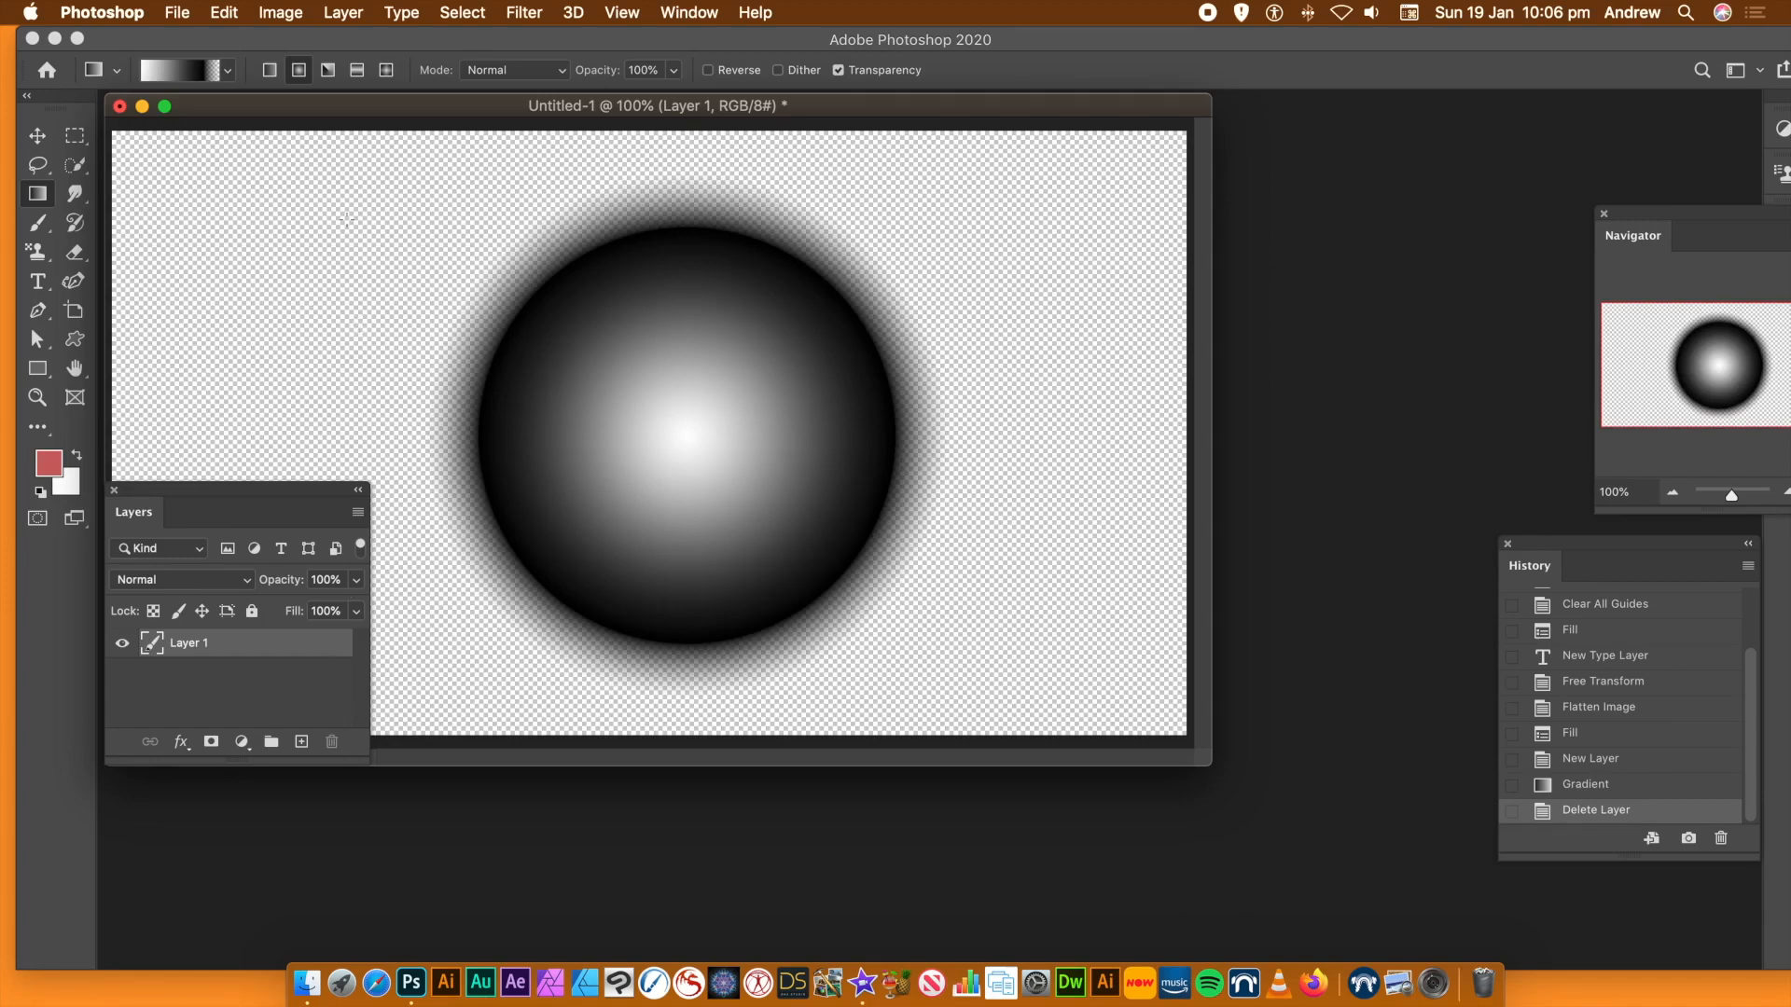
- Define the gradient sphere as a pattern under the suggested name and close the Layers panel
left_click(224, 12)
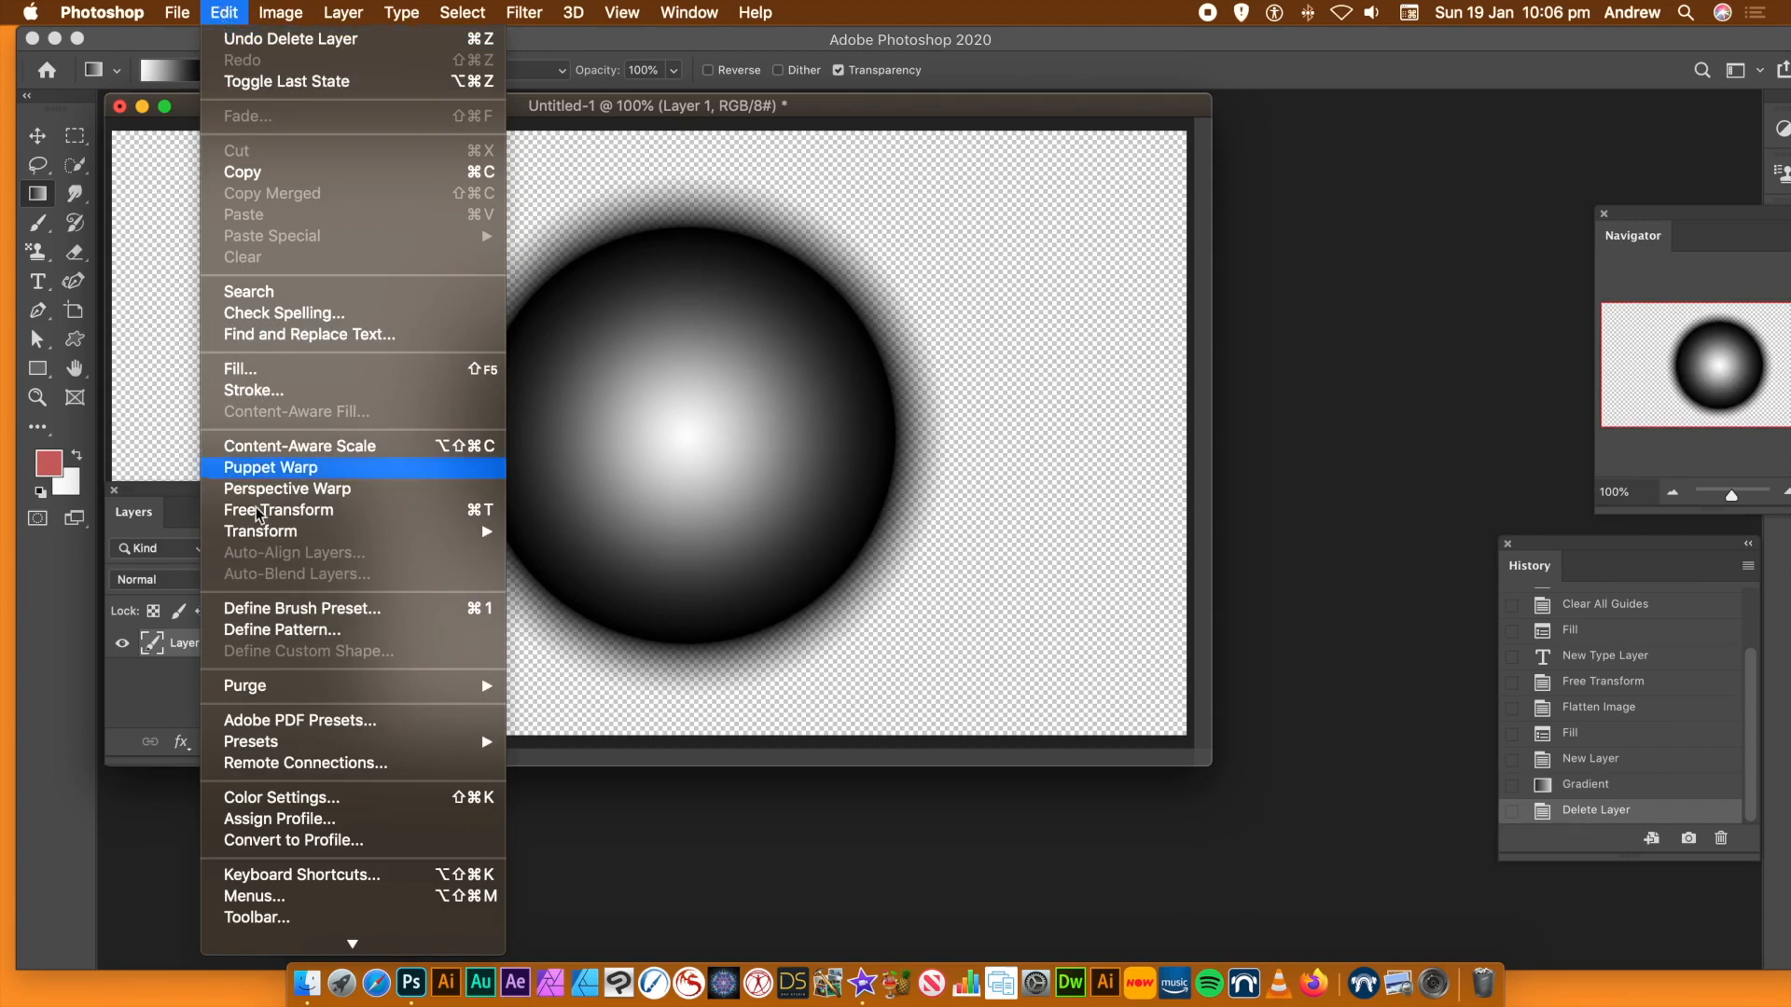
left_click(277, 631)
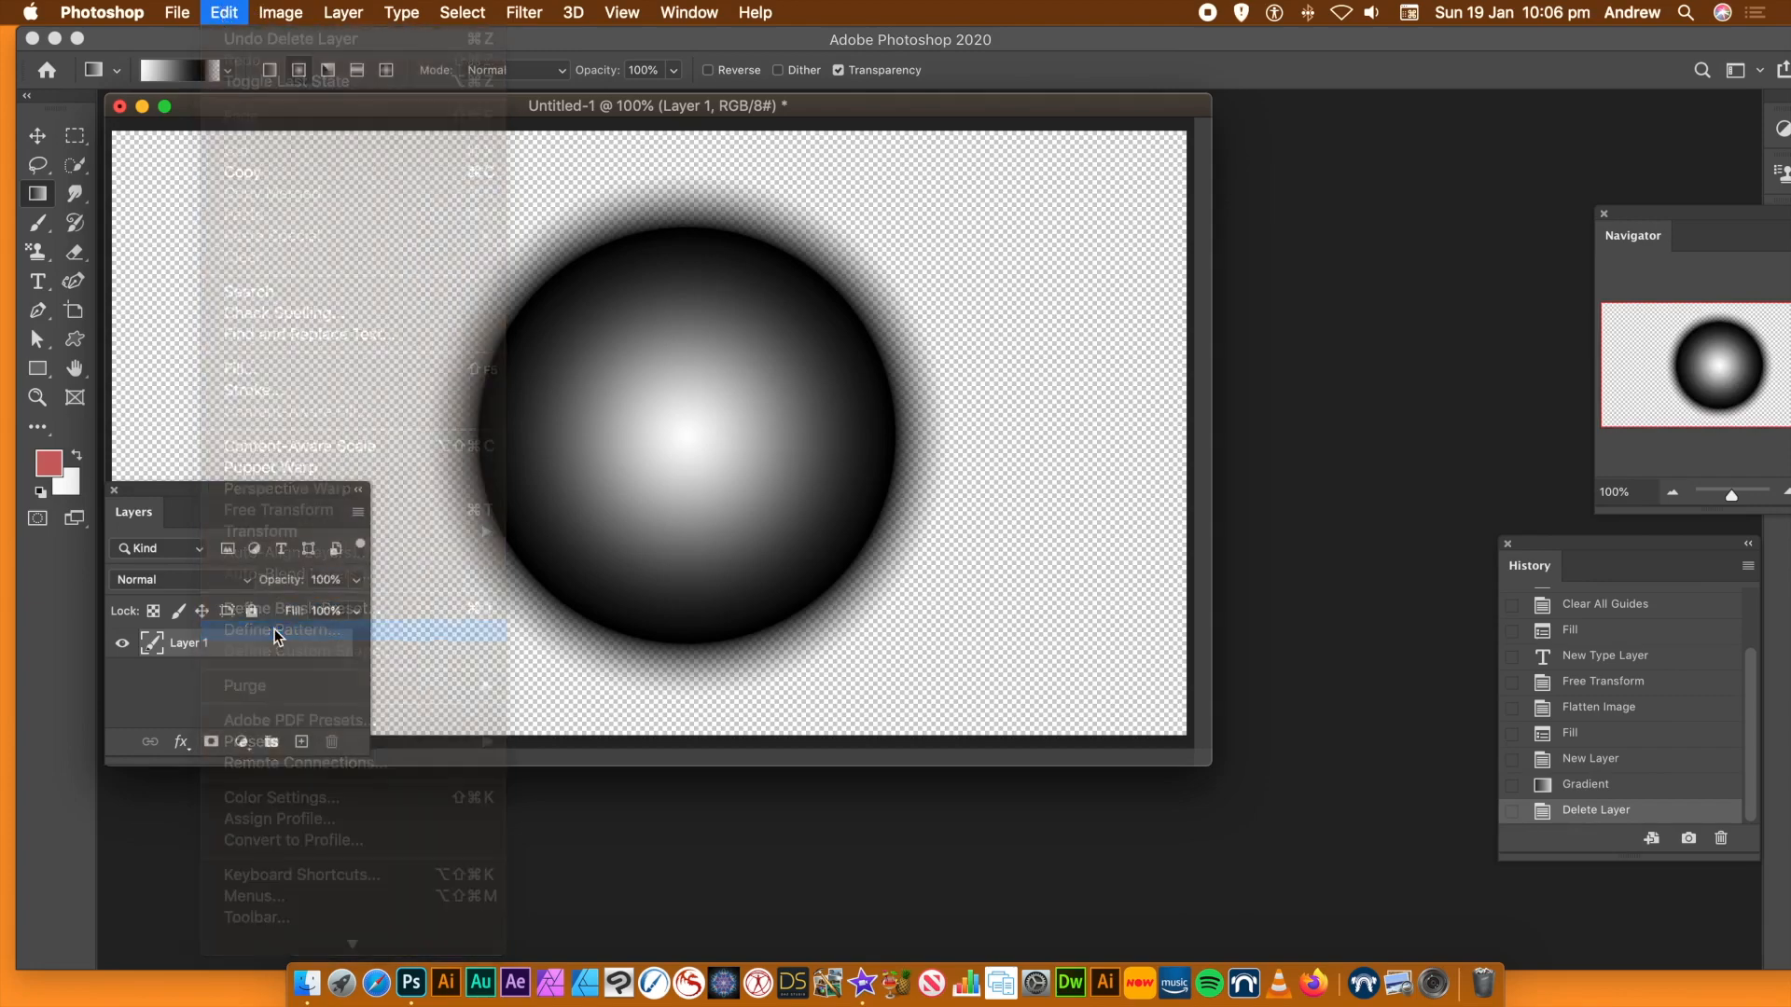
left_click(1108, 563)
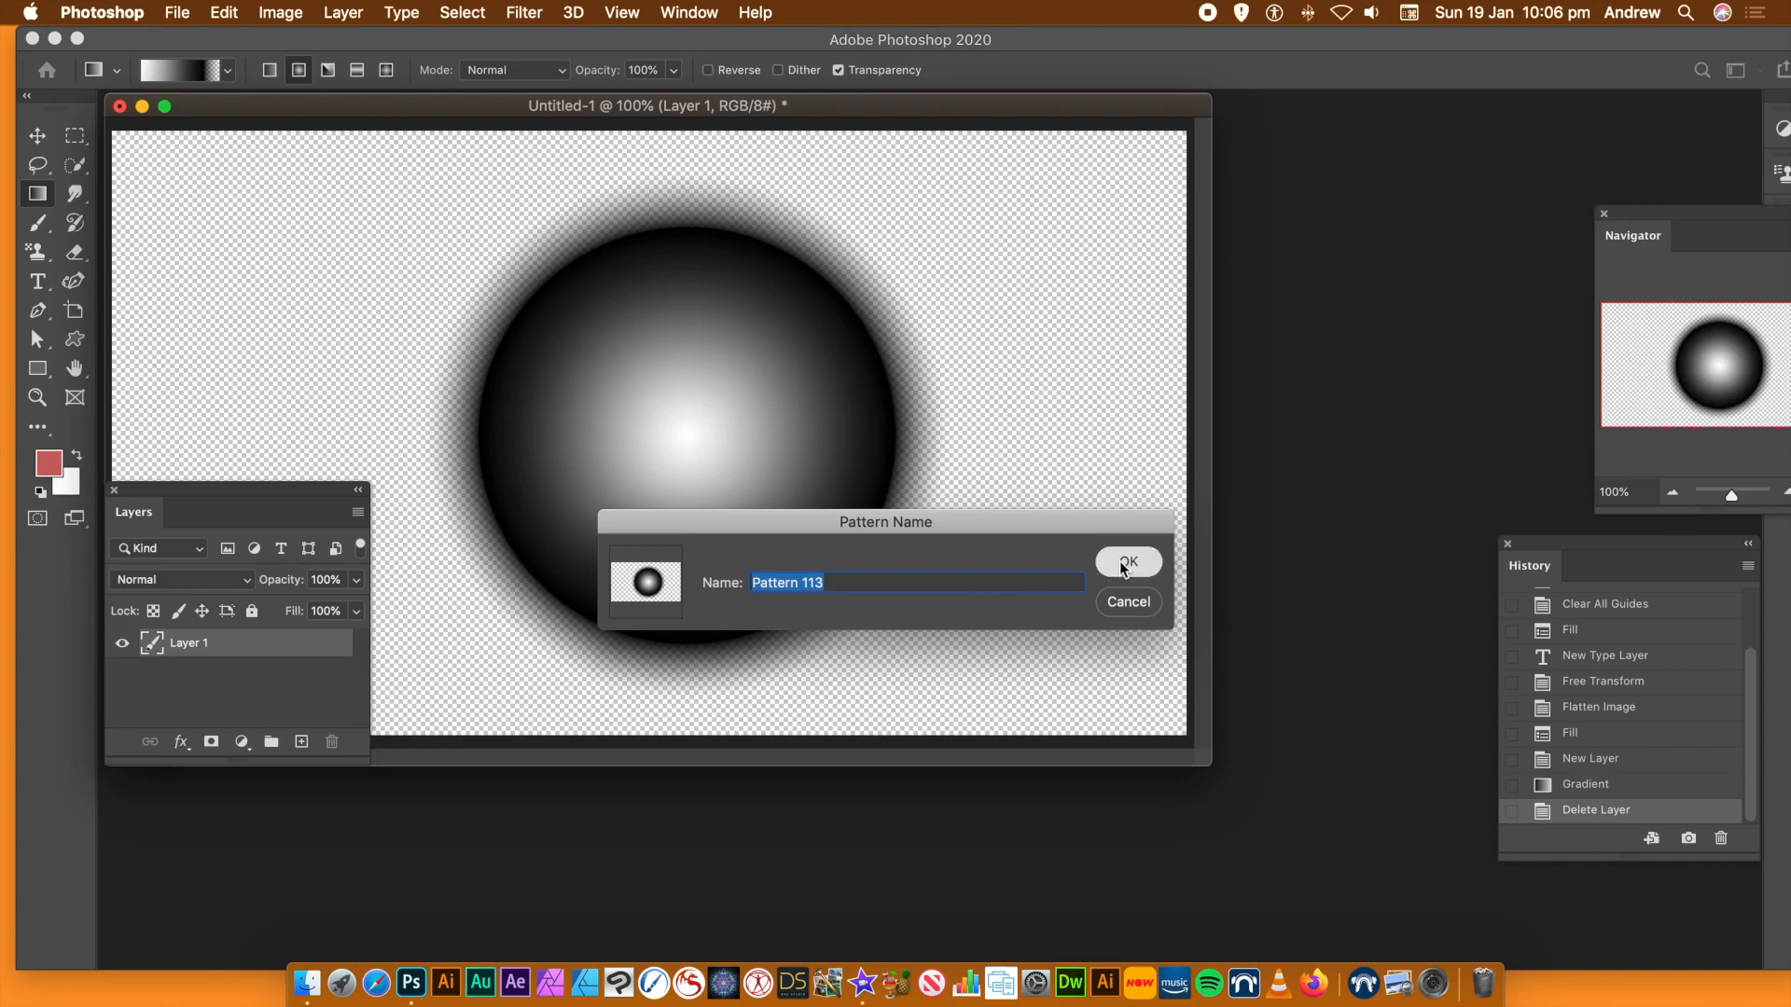
left_click(114, 491)
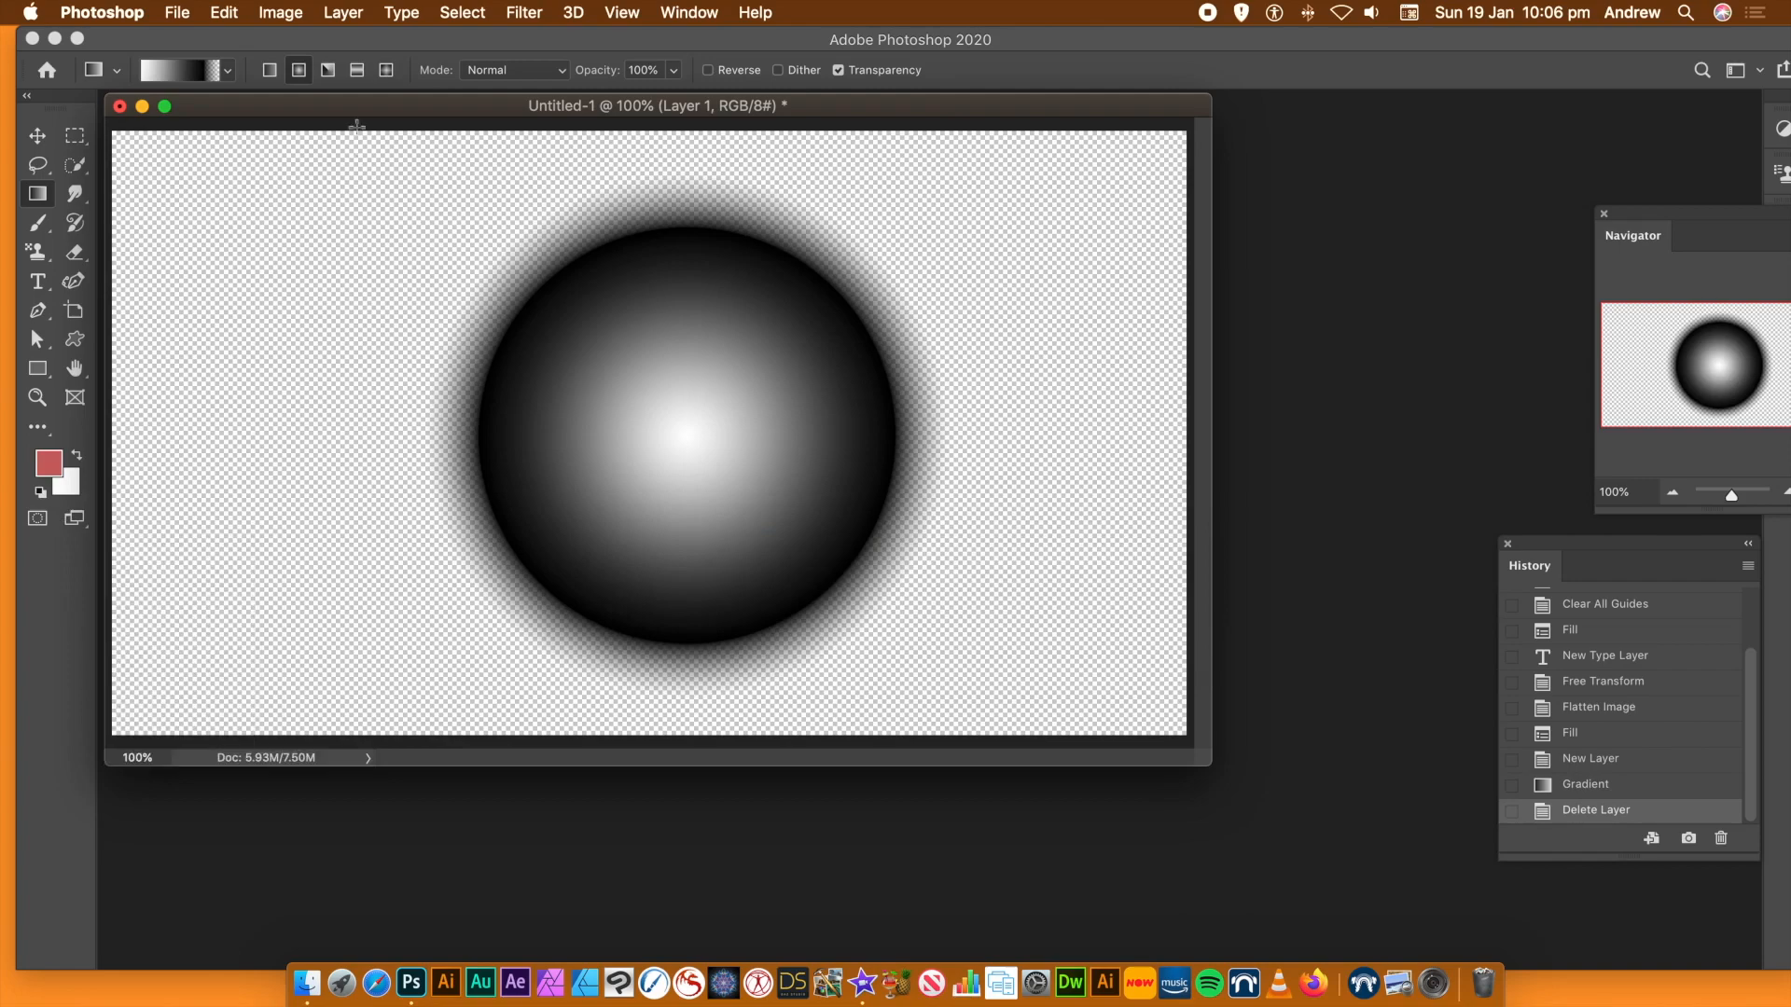
- Set up a Fill of the layer with Pattern contents, using the newly defined sphere as the custom pattern
left_click(219, 13)
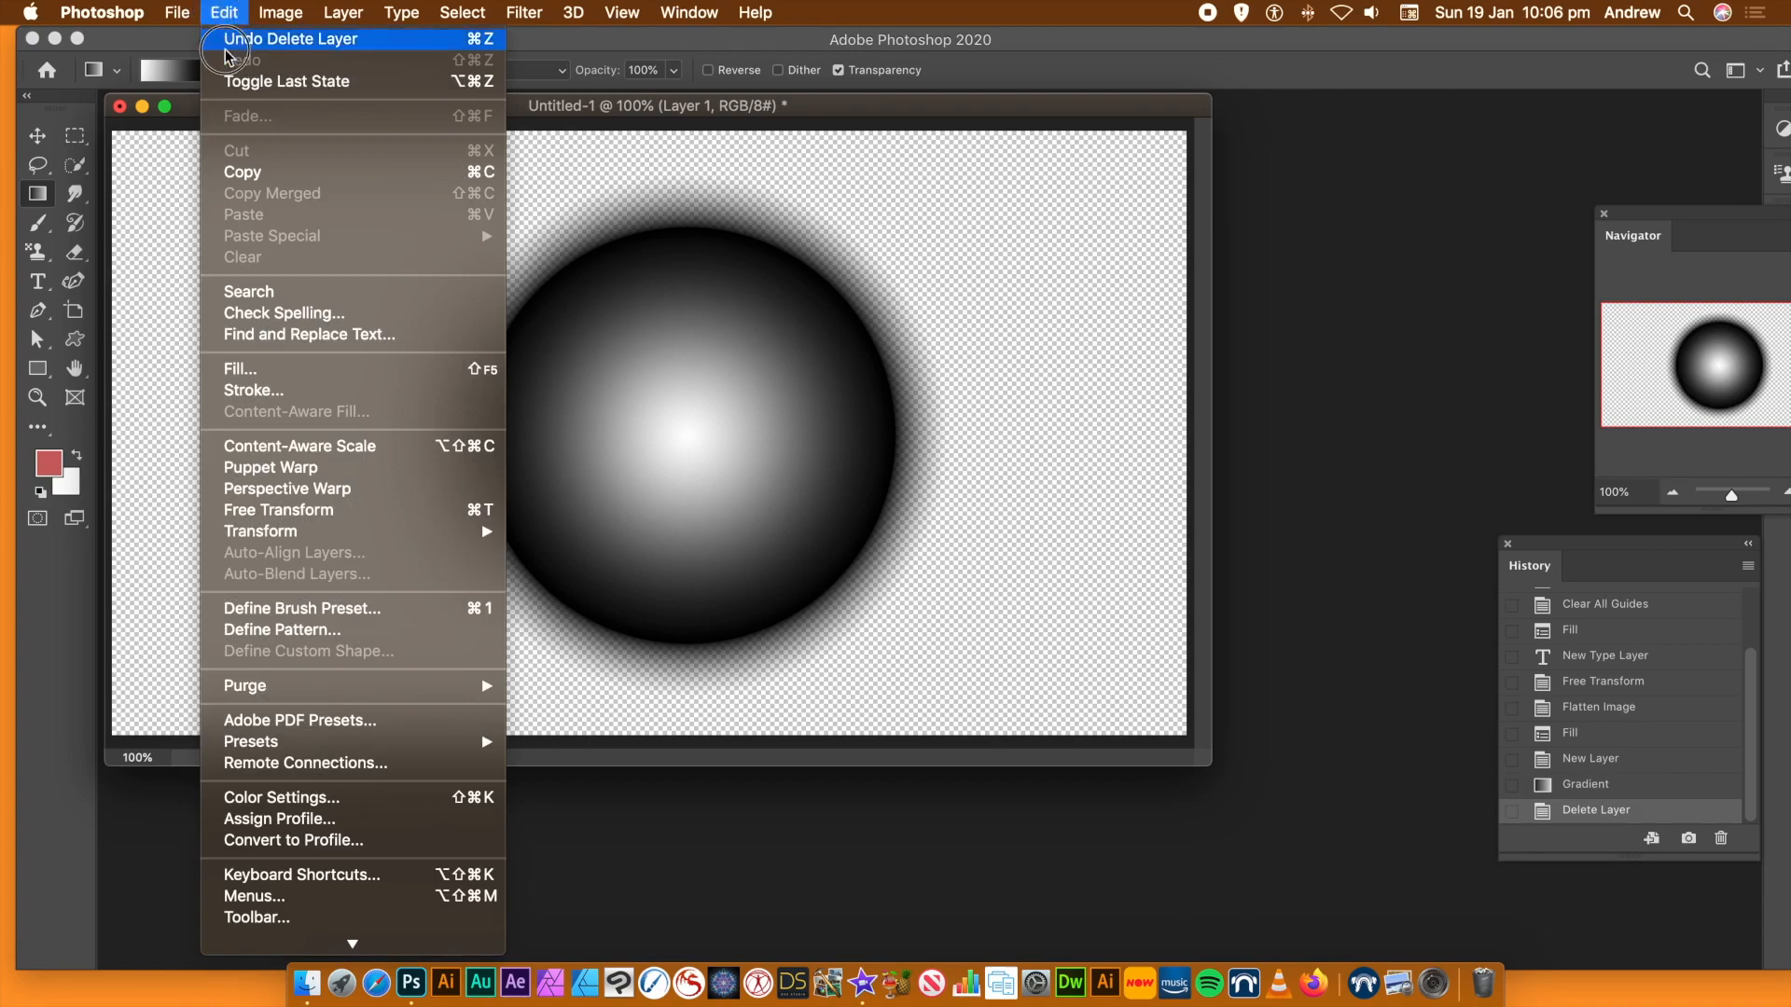
left_click(271, 372)
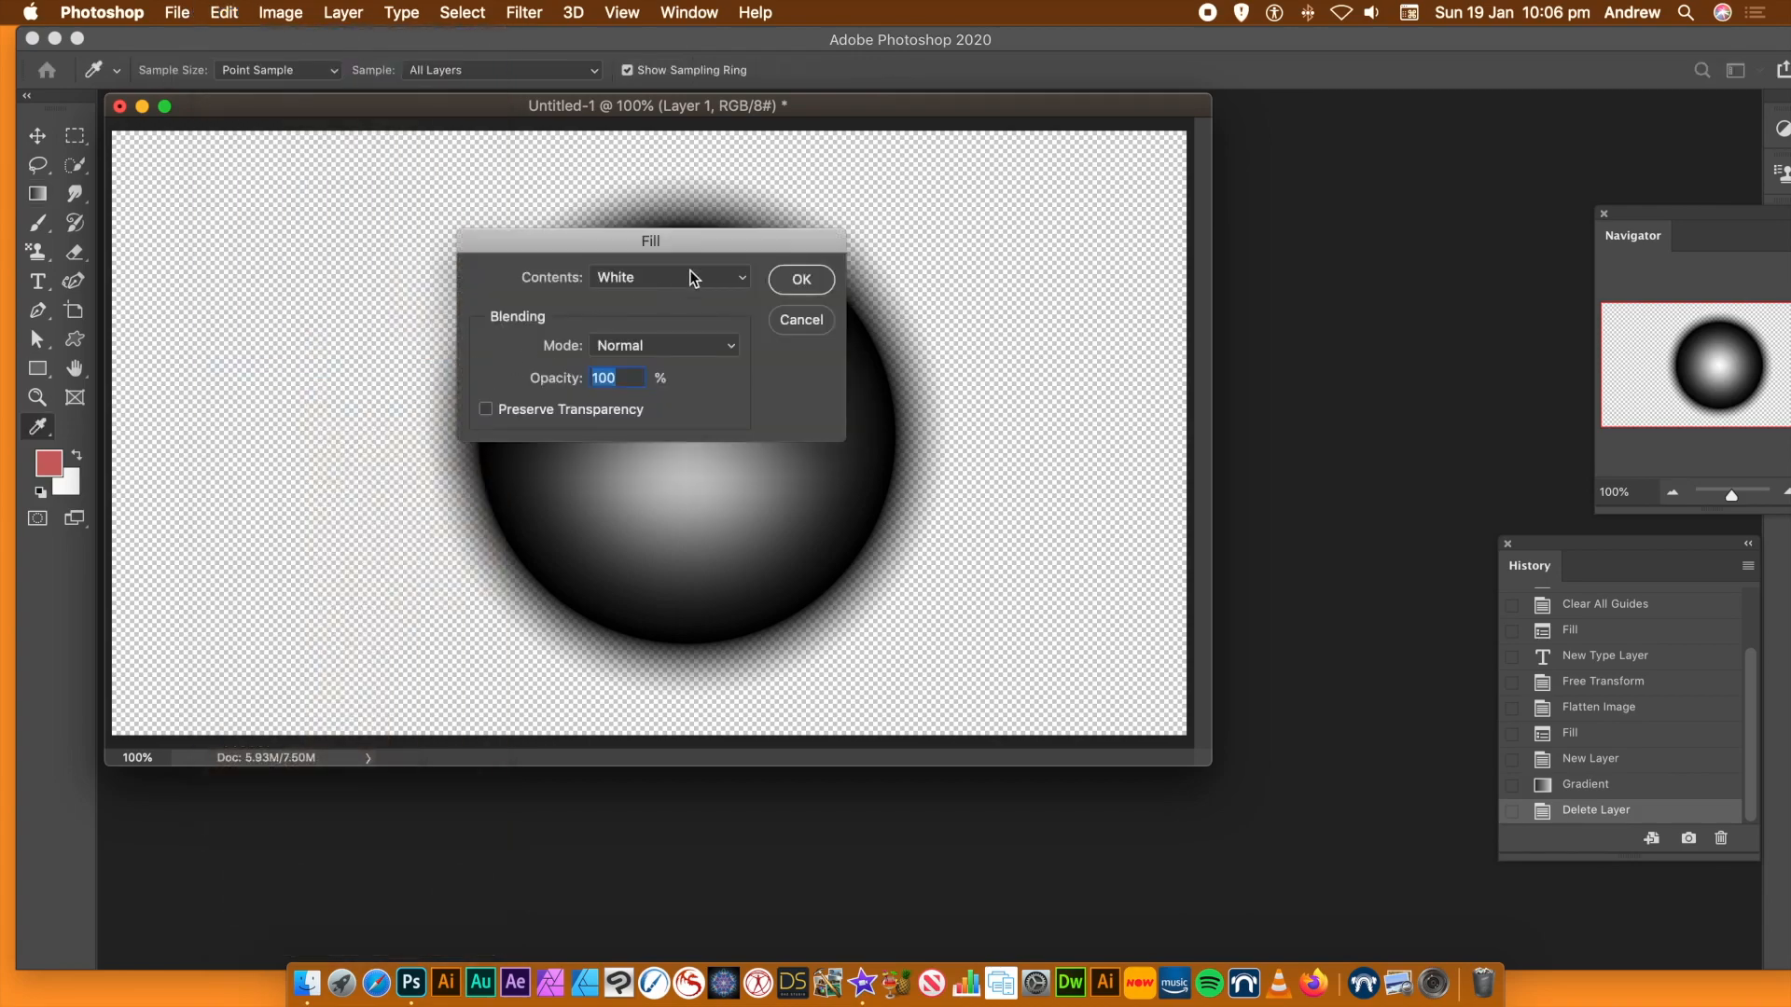
left_click(664, 278)
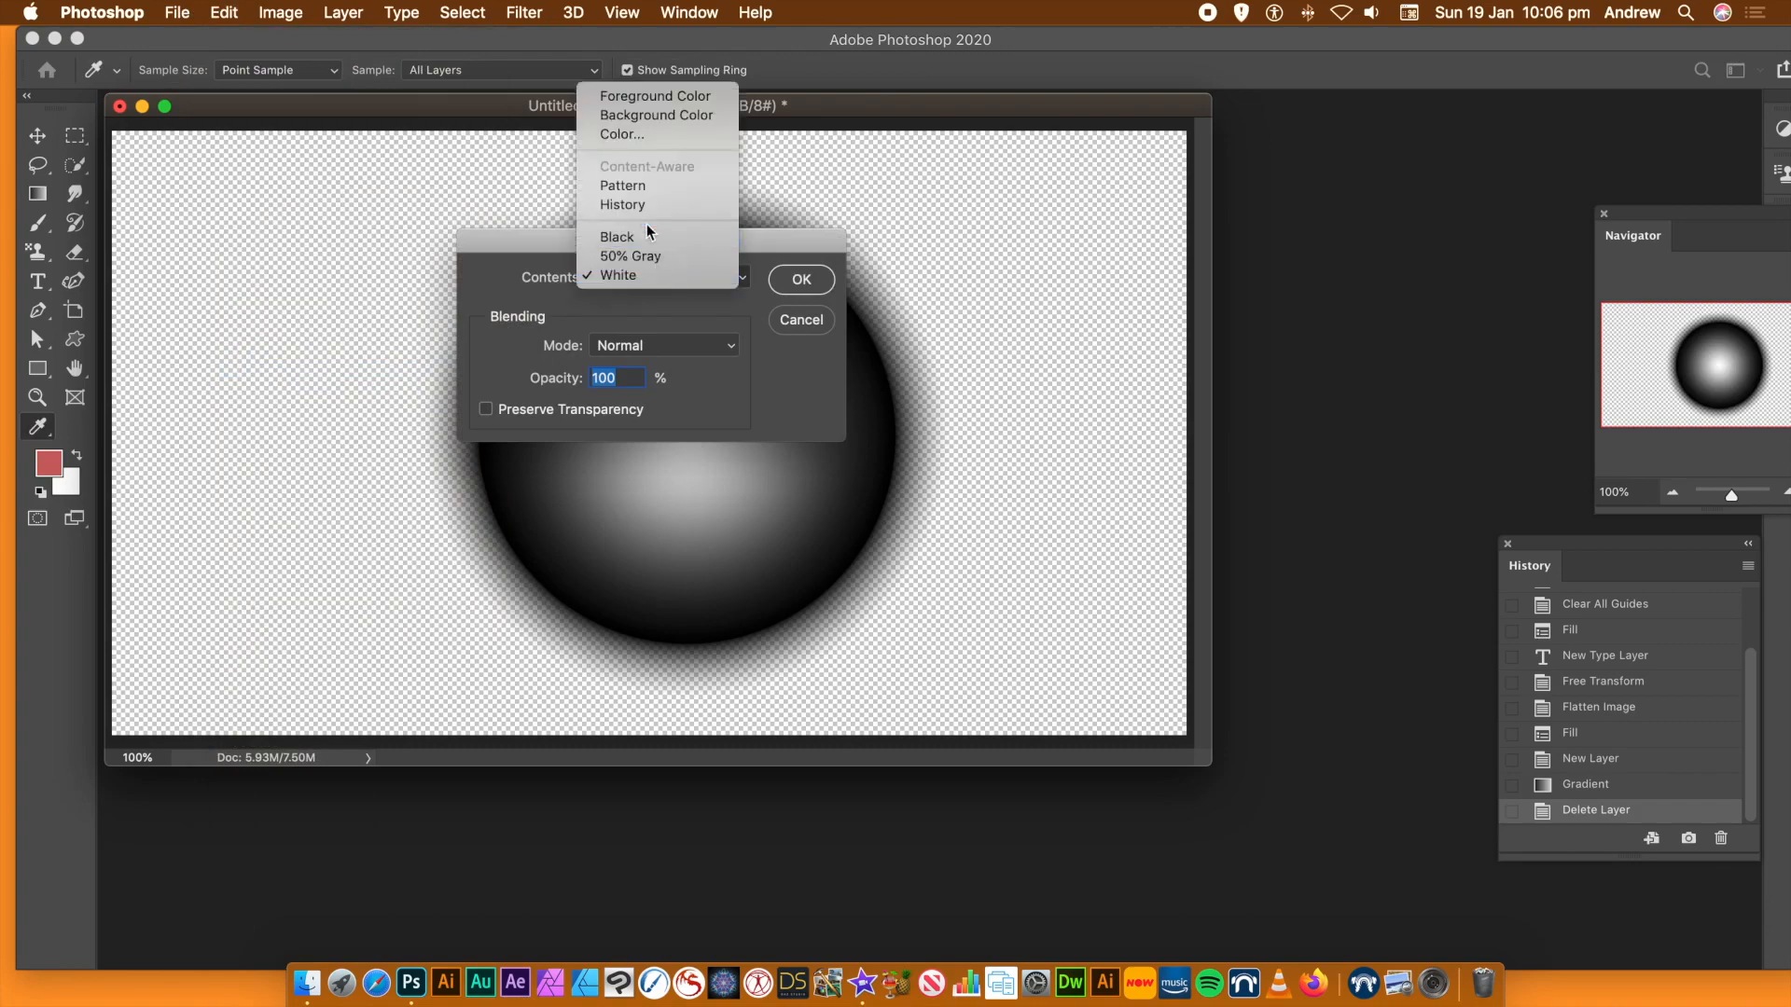
left_click(640, 186)
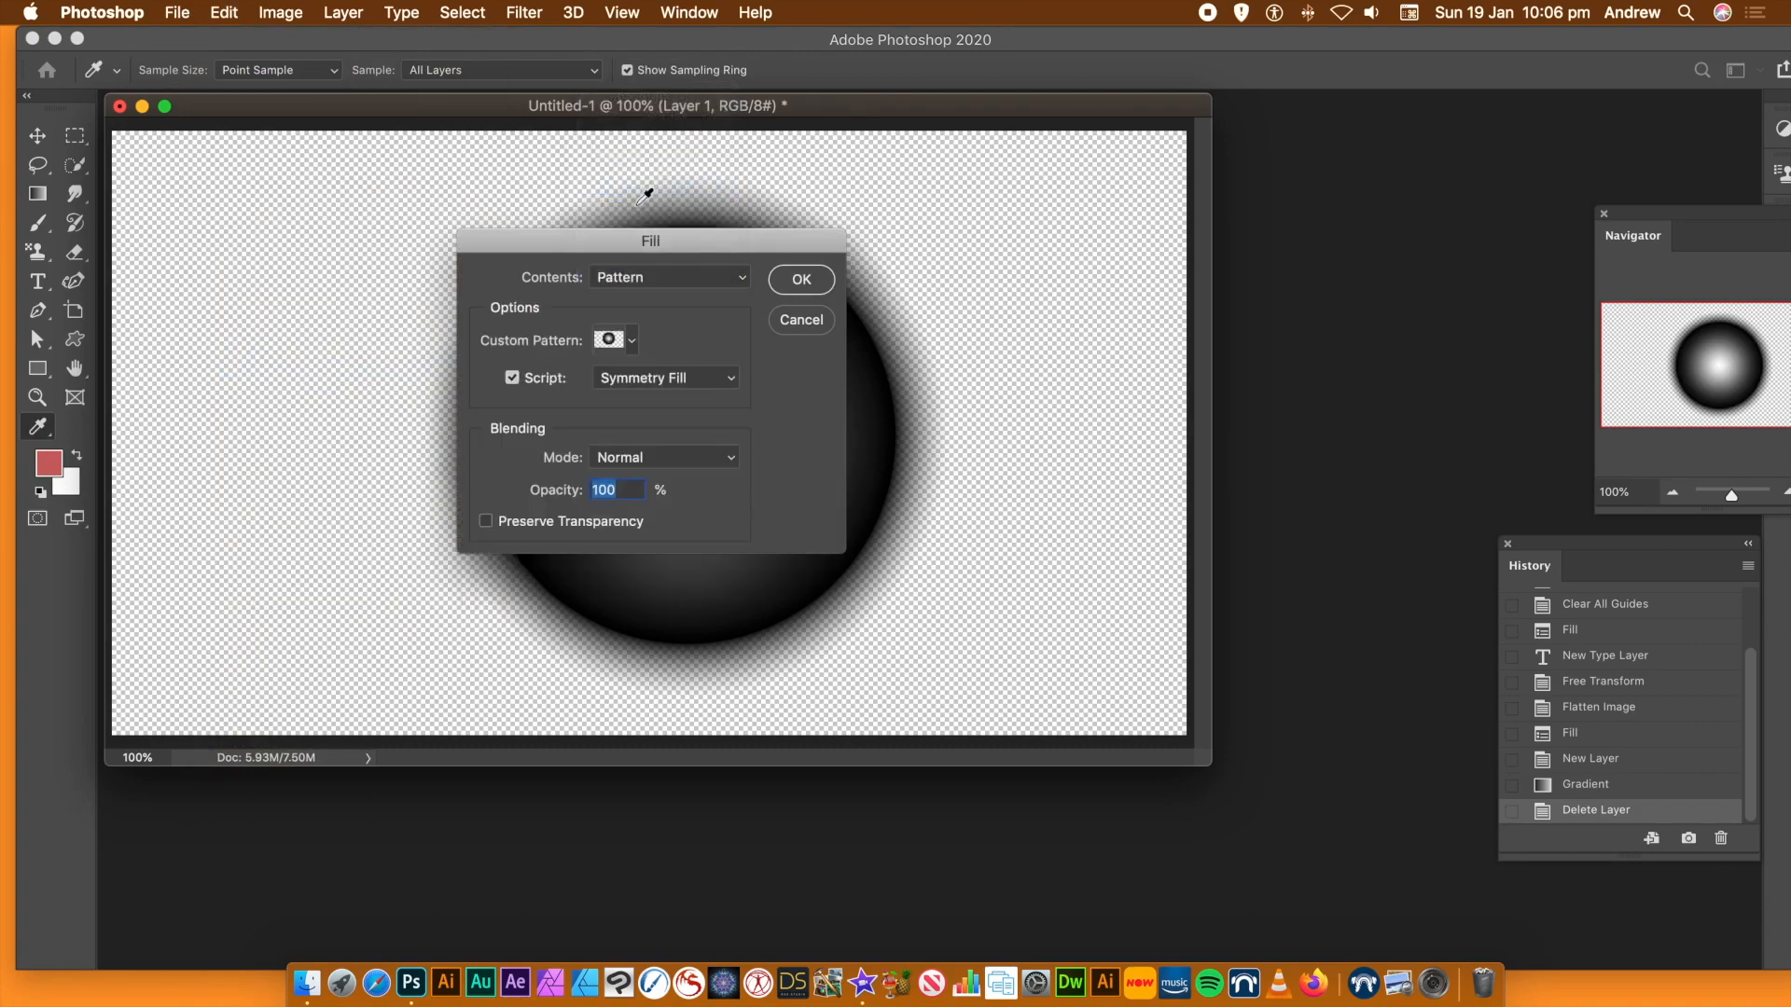
left_click(632, 341)
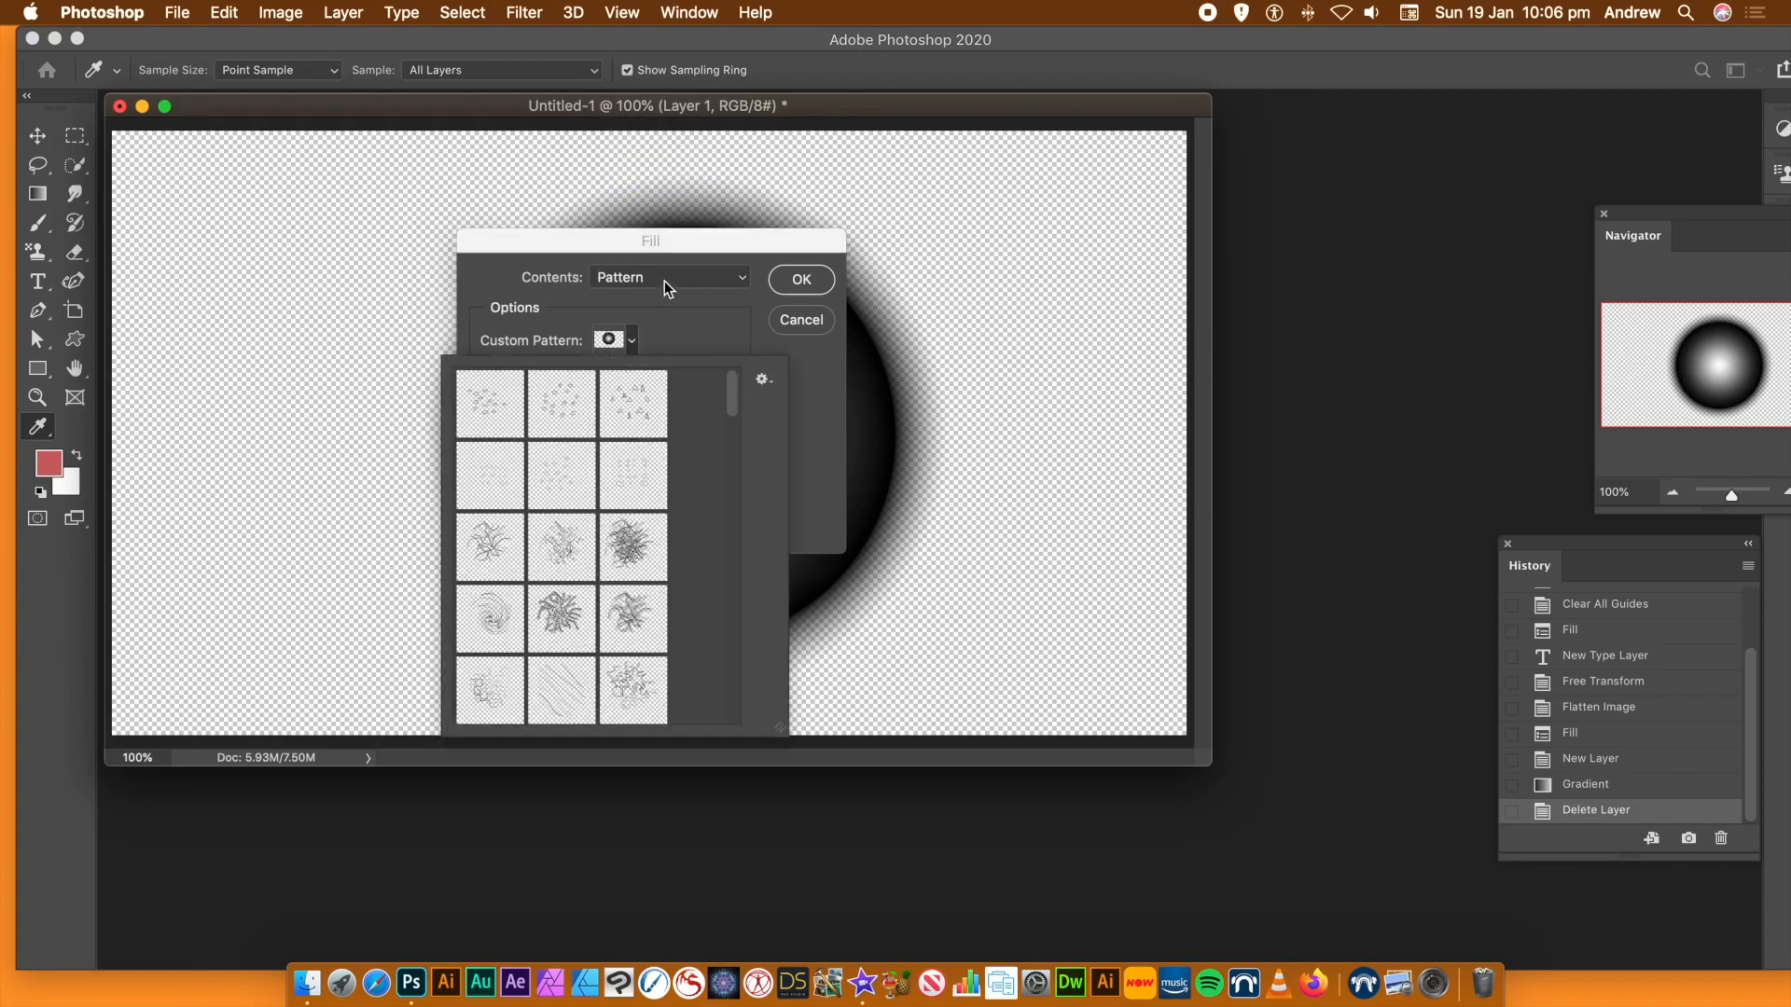
left_click_drag(737, 401, 737, 746)
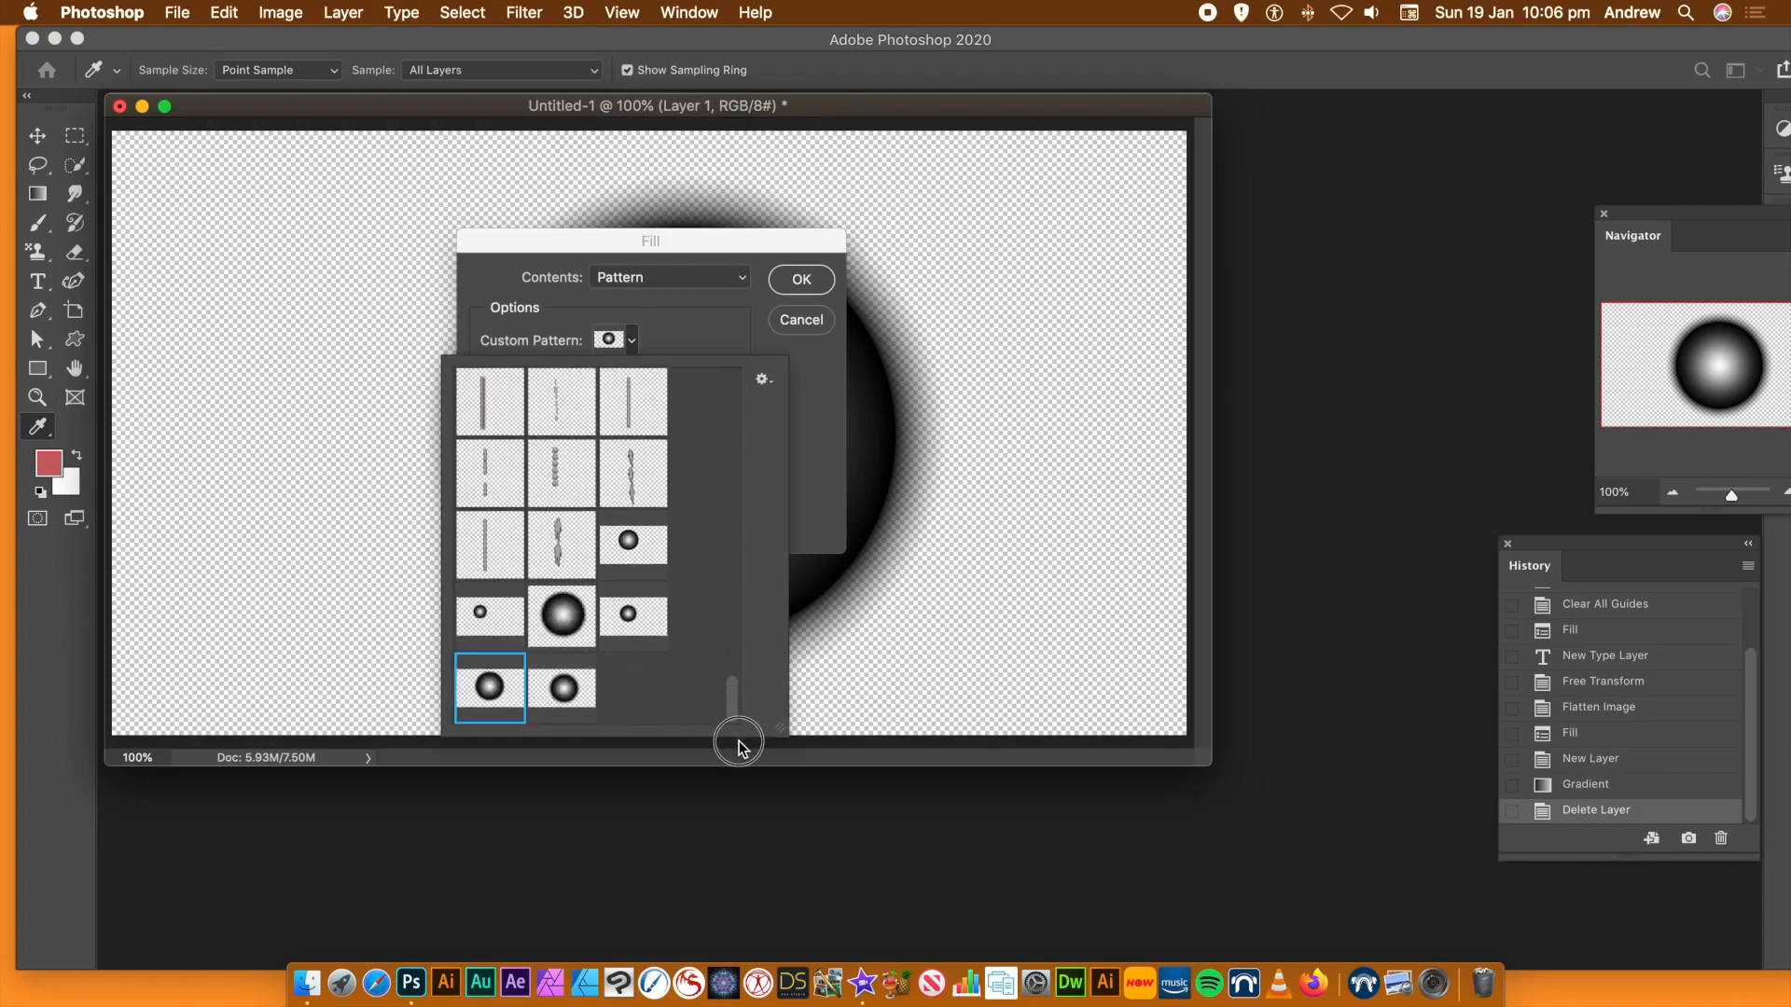
left_click(563, 688)
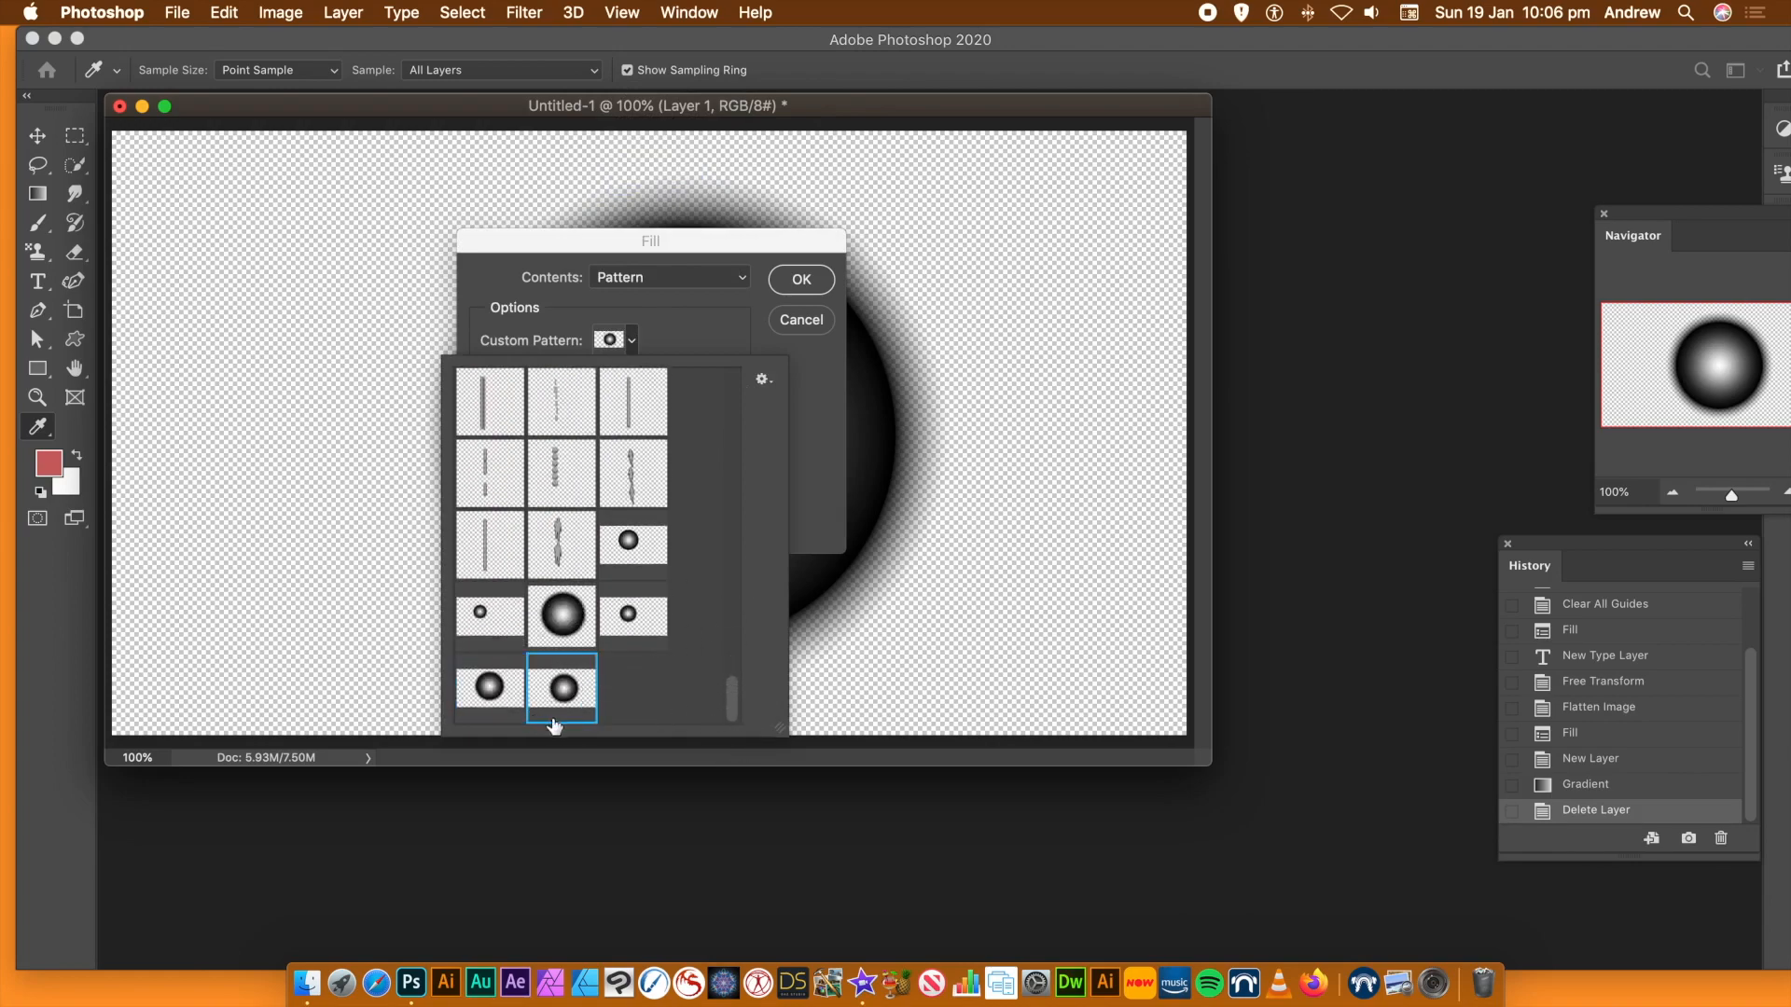
left_click(826, 410)
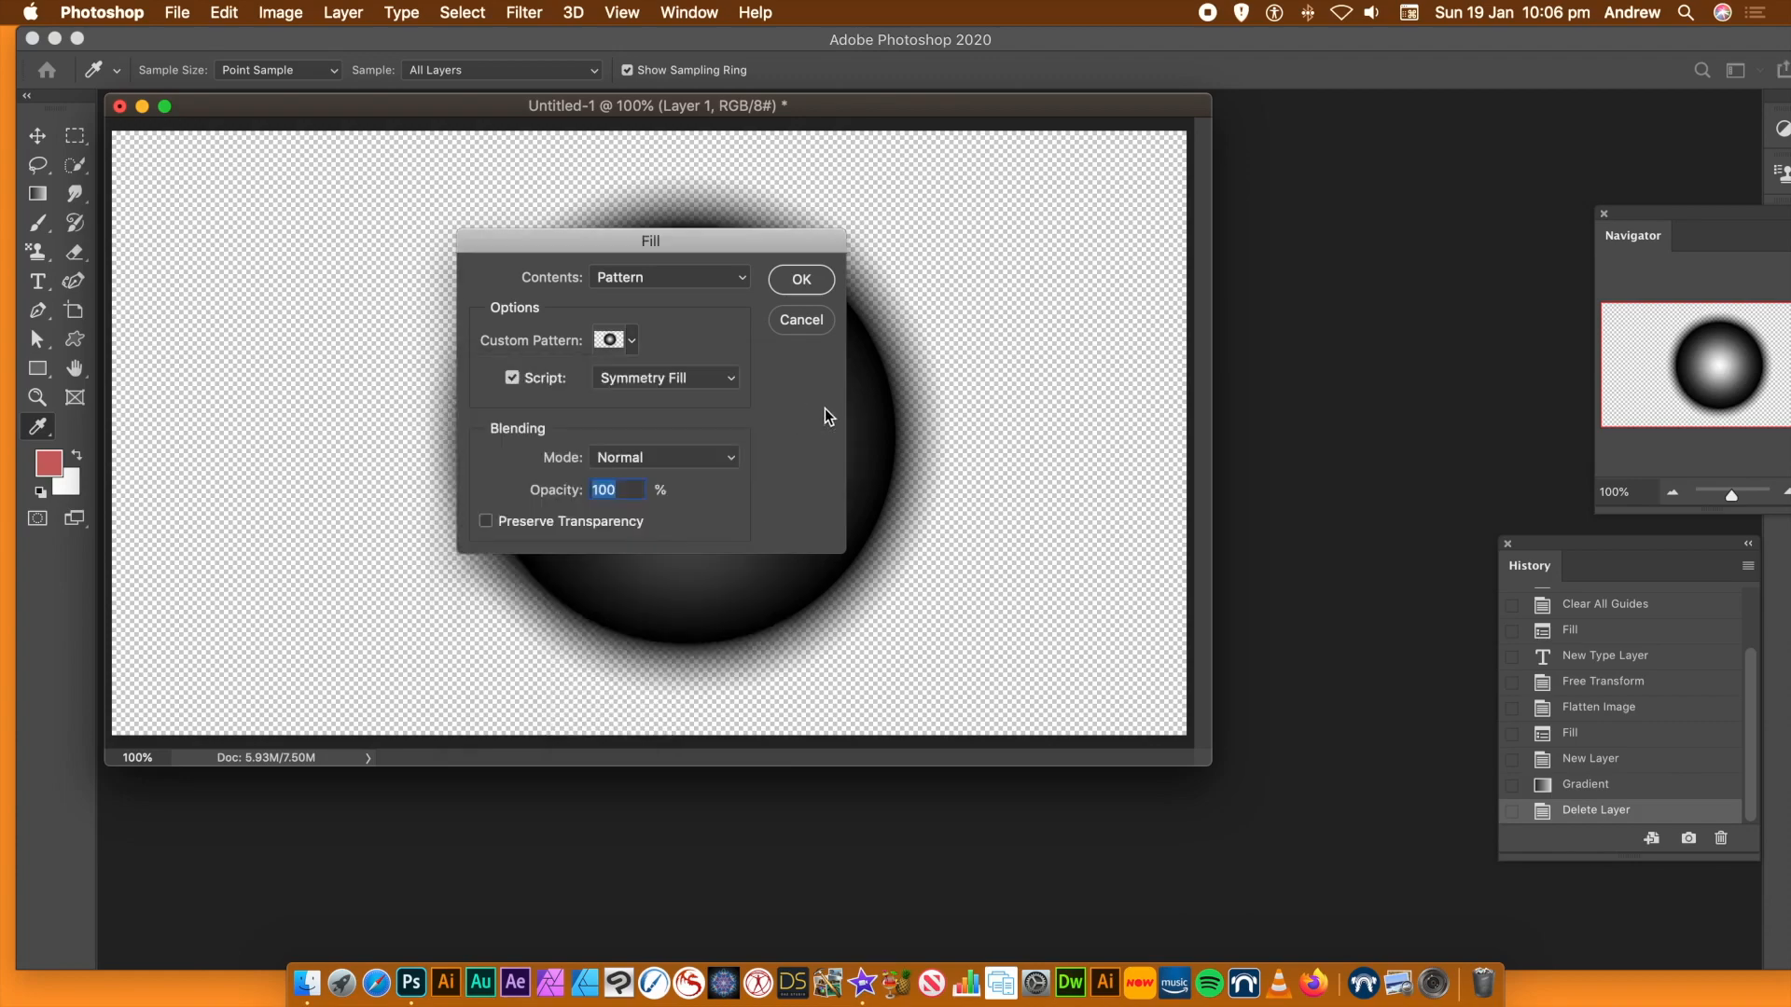
- Keep the Symmetry Fill script enabled for the pattern fill and open its settings
left_click(512, 374)
left_click(517, 377)
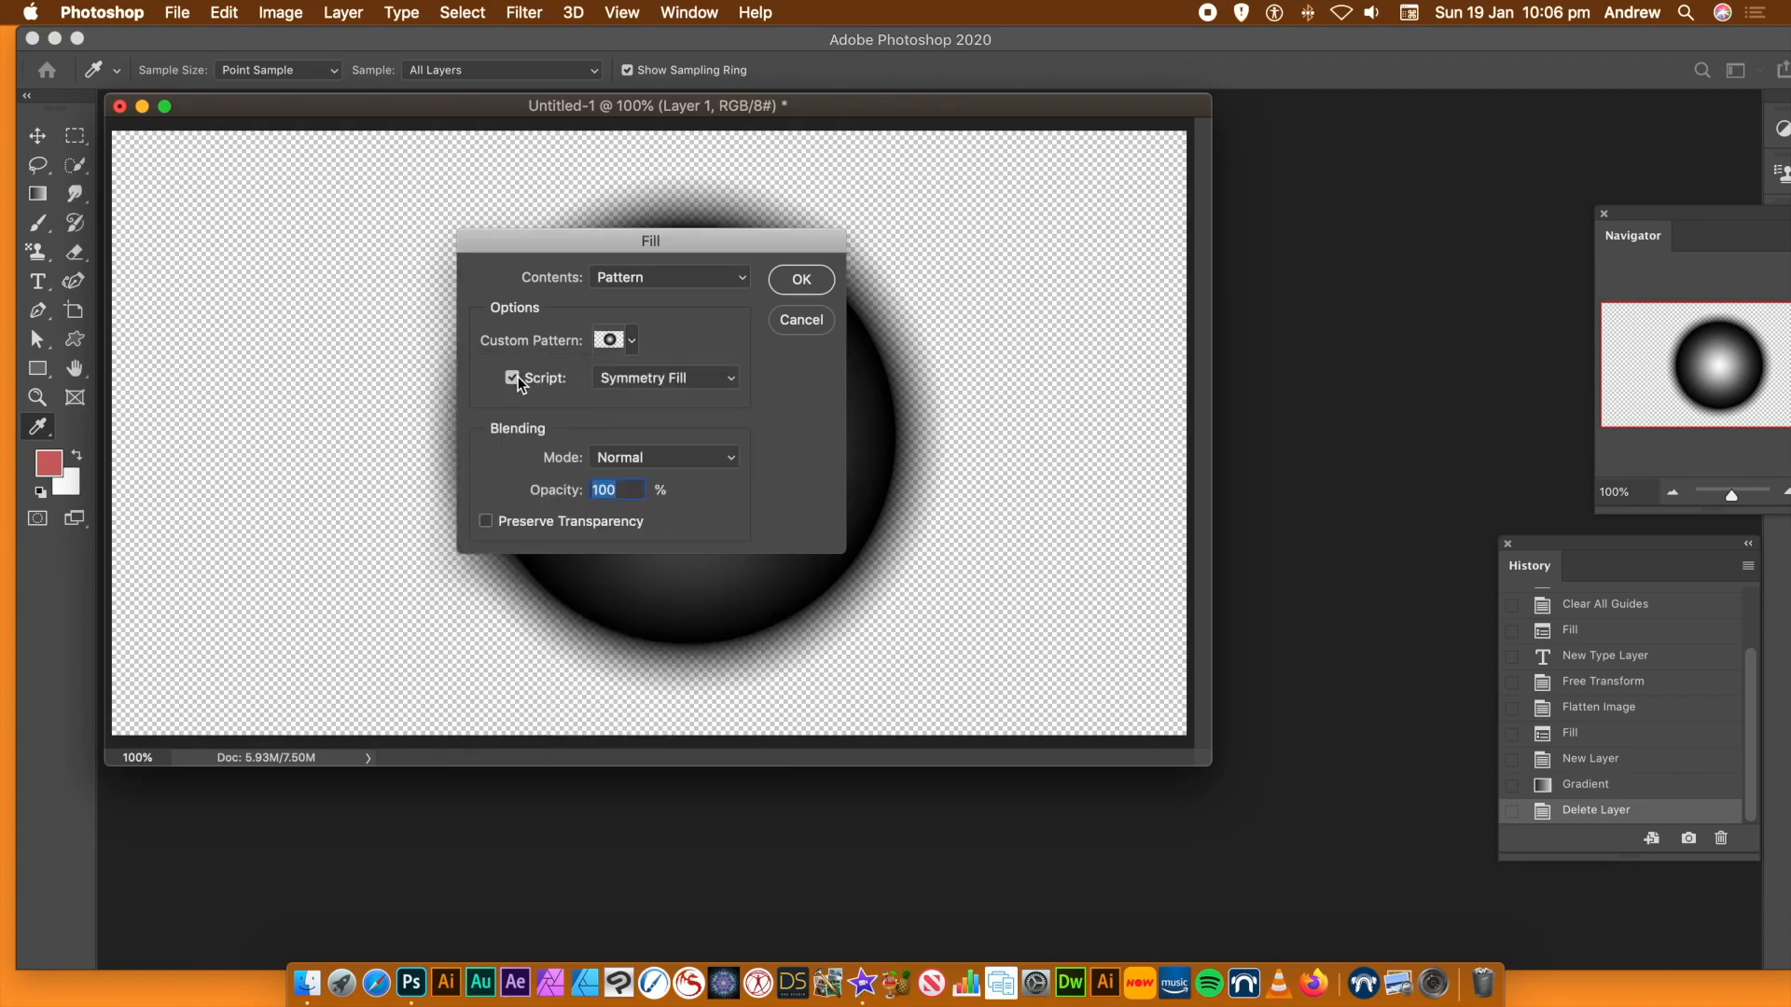
left_click(695, 384)
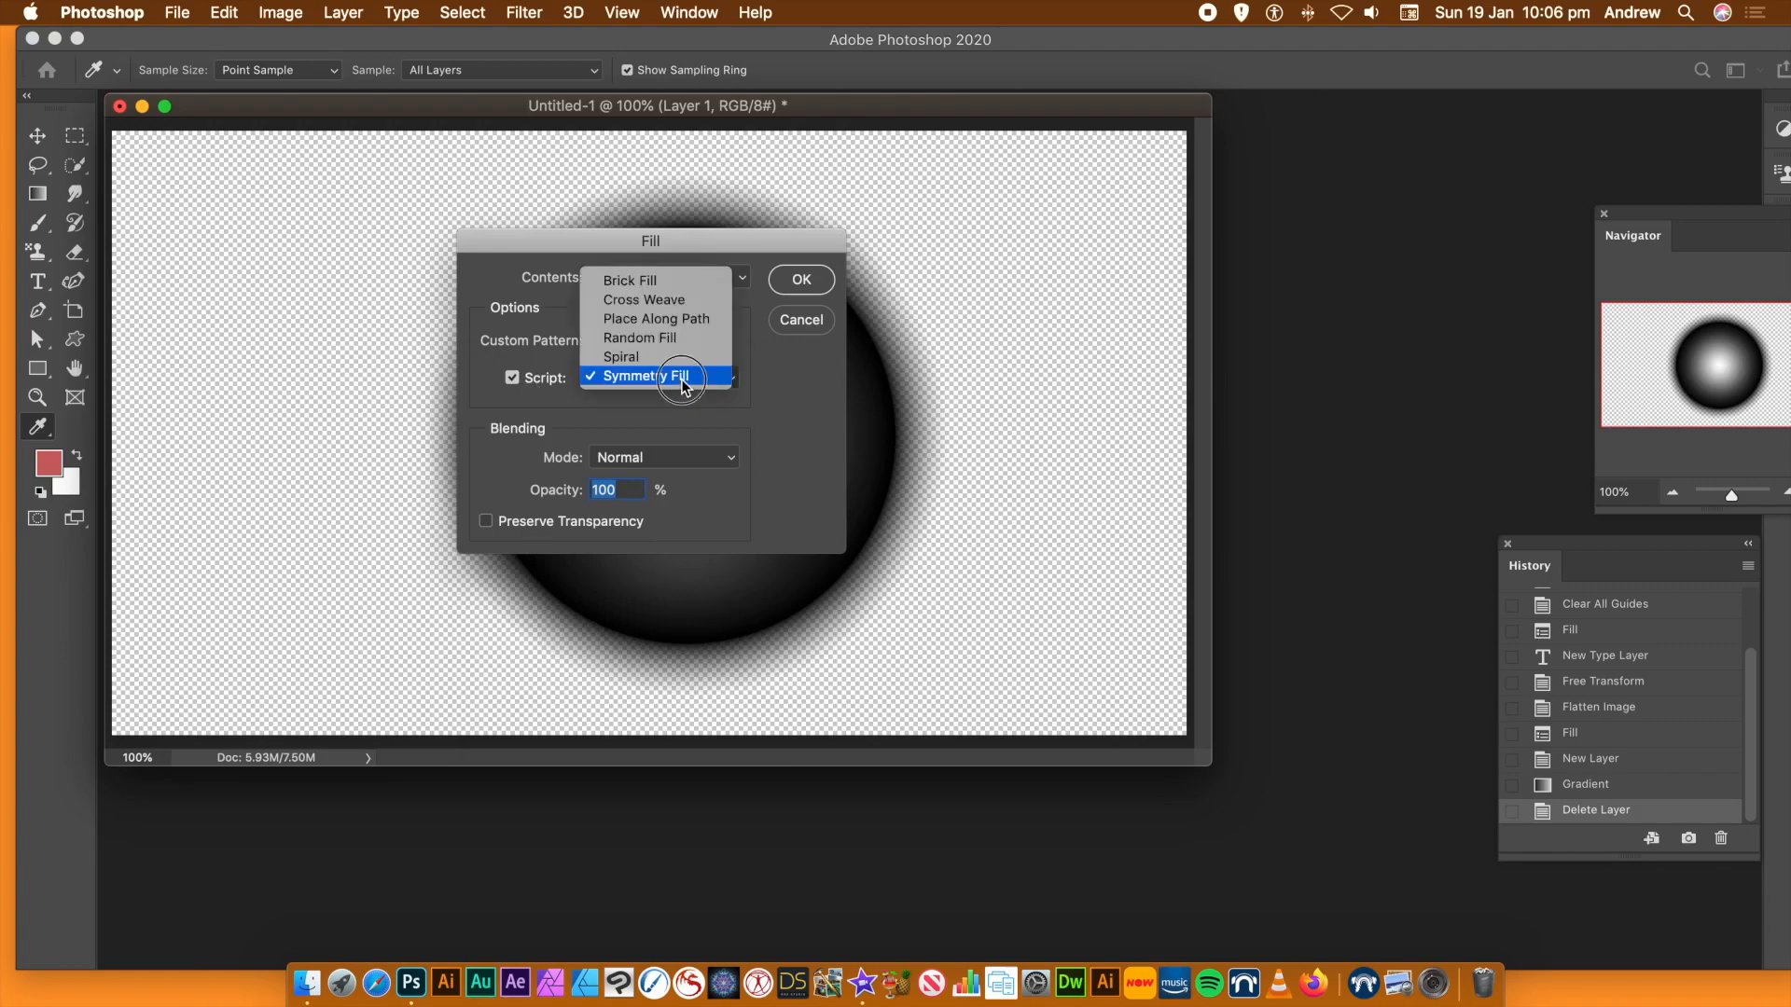
left_click(685, 378)
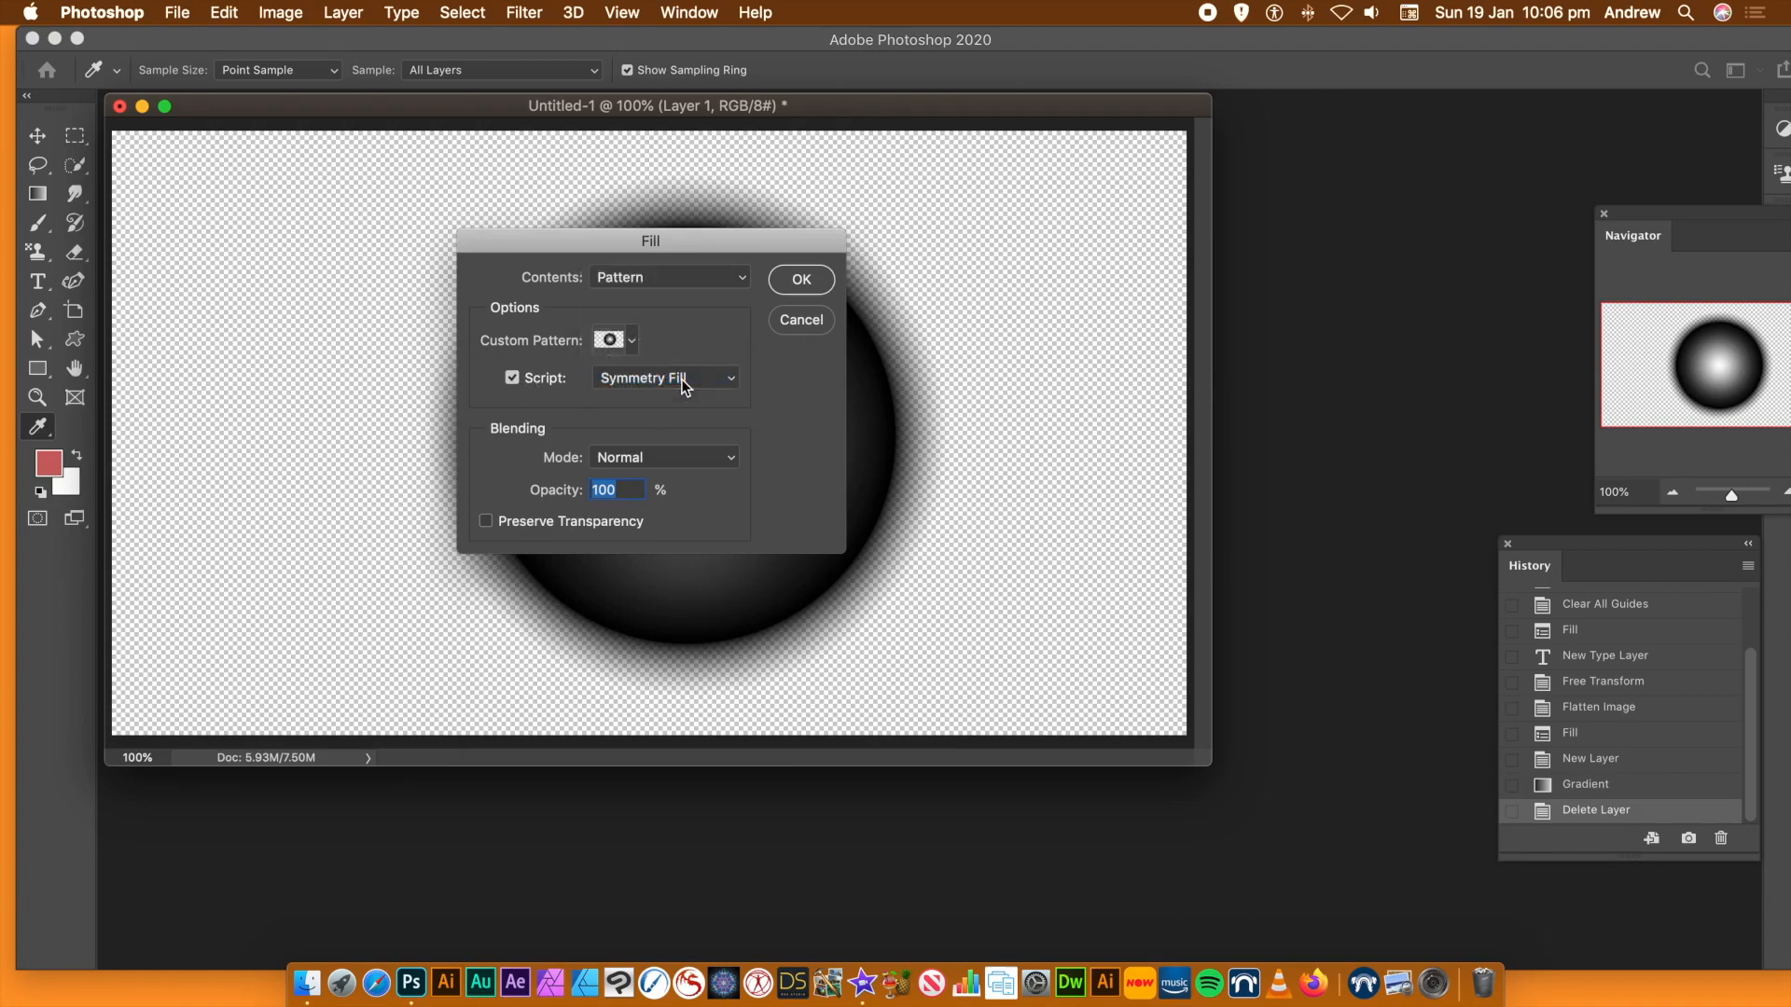
left_click(802, 280)
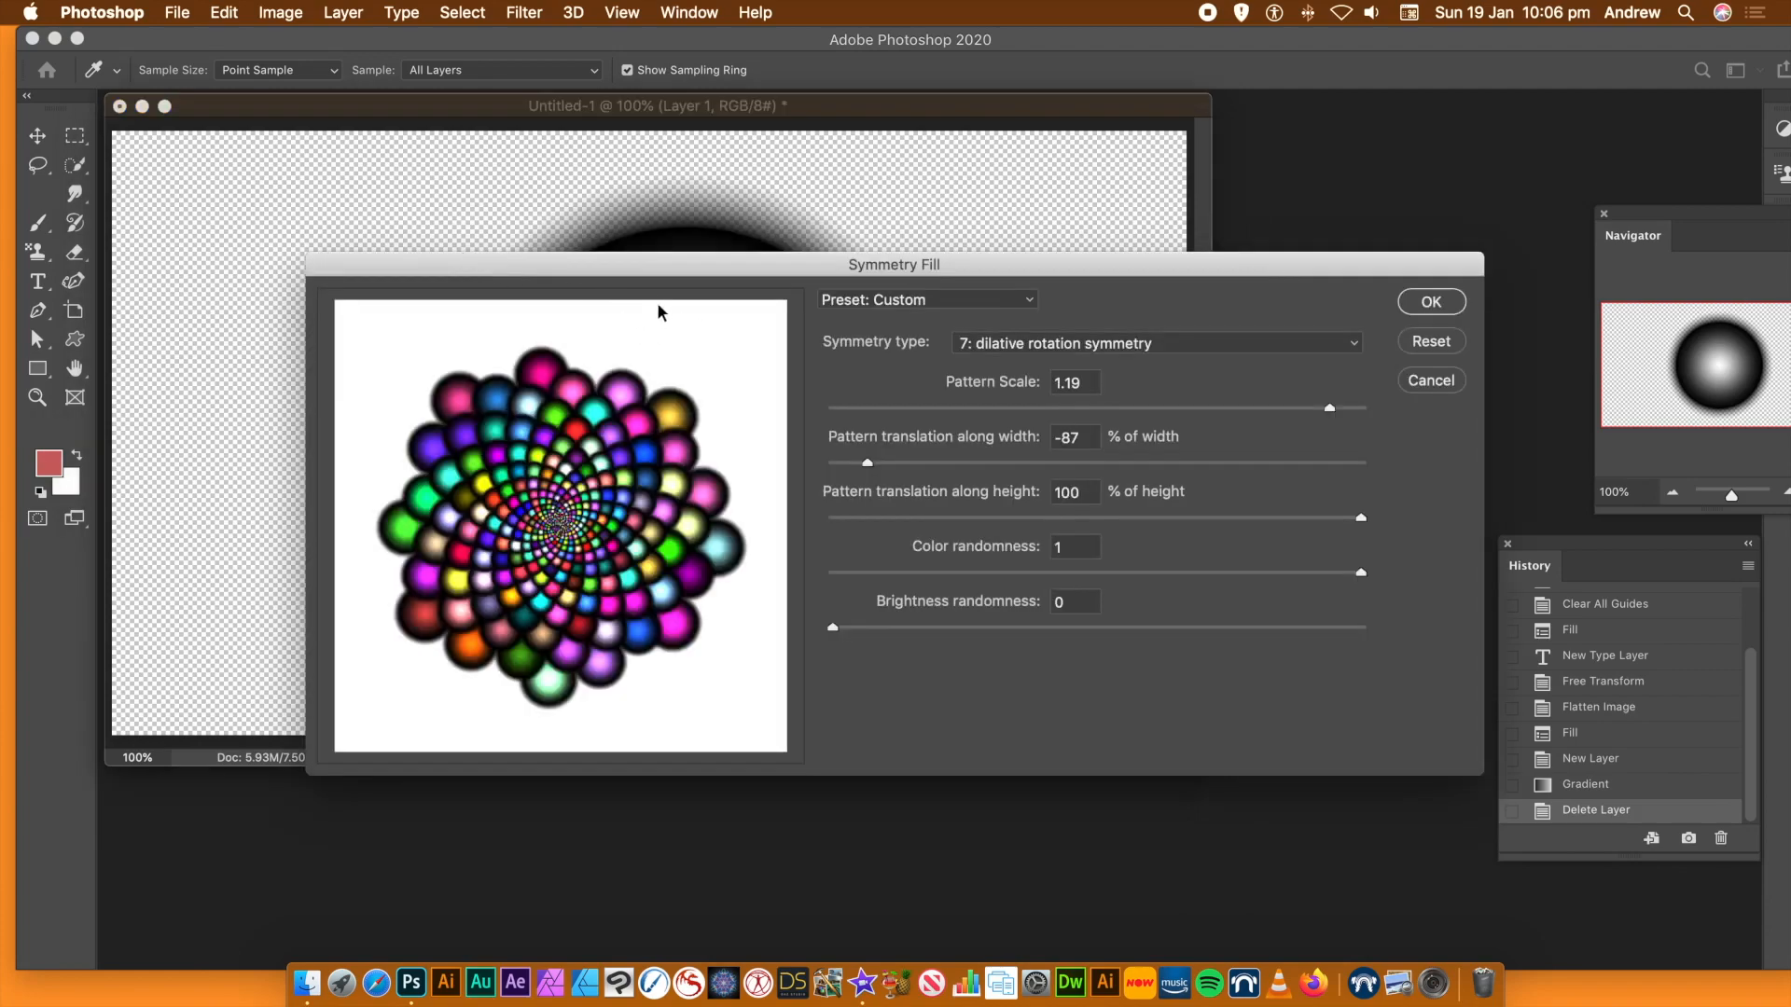
- Choose symmetry type 7: dilative rotation symmetry for the Symmetry Fill and set the pattern scale to 1.23
left_click_drag(651, 278, 436, 203)
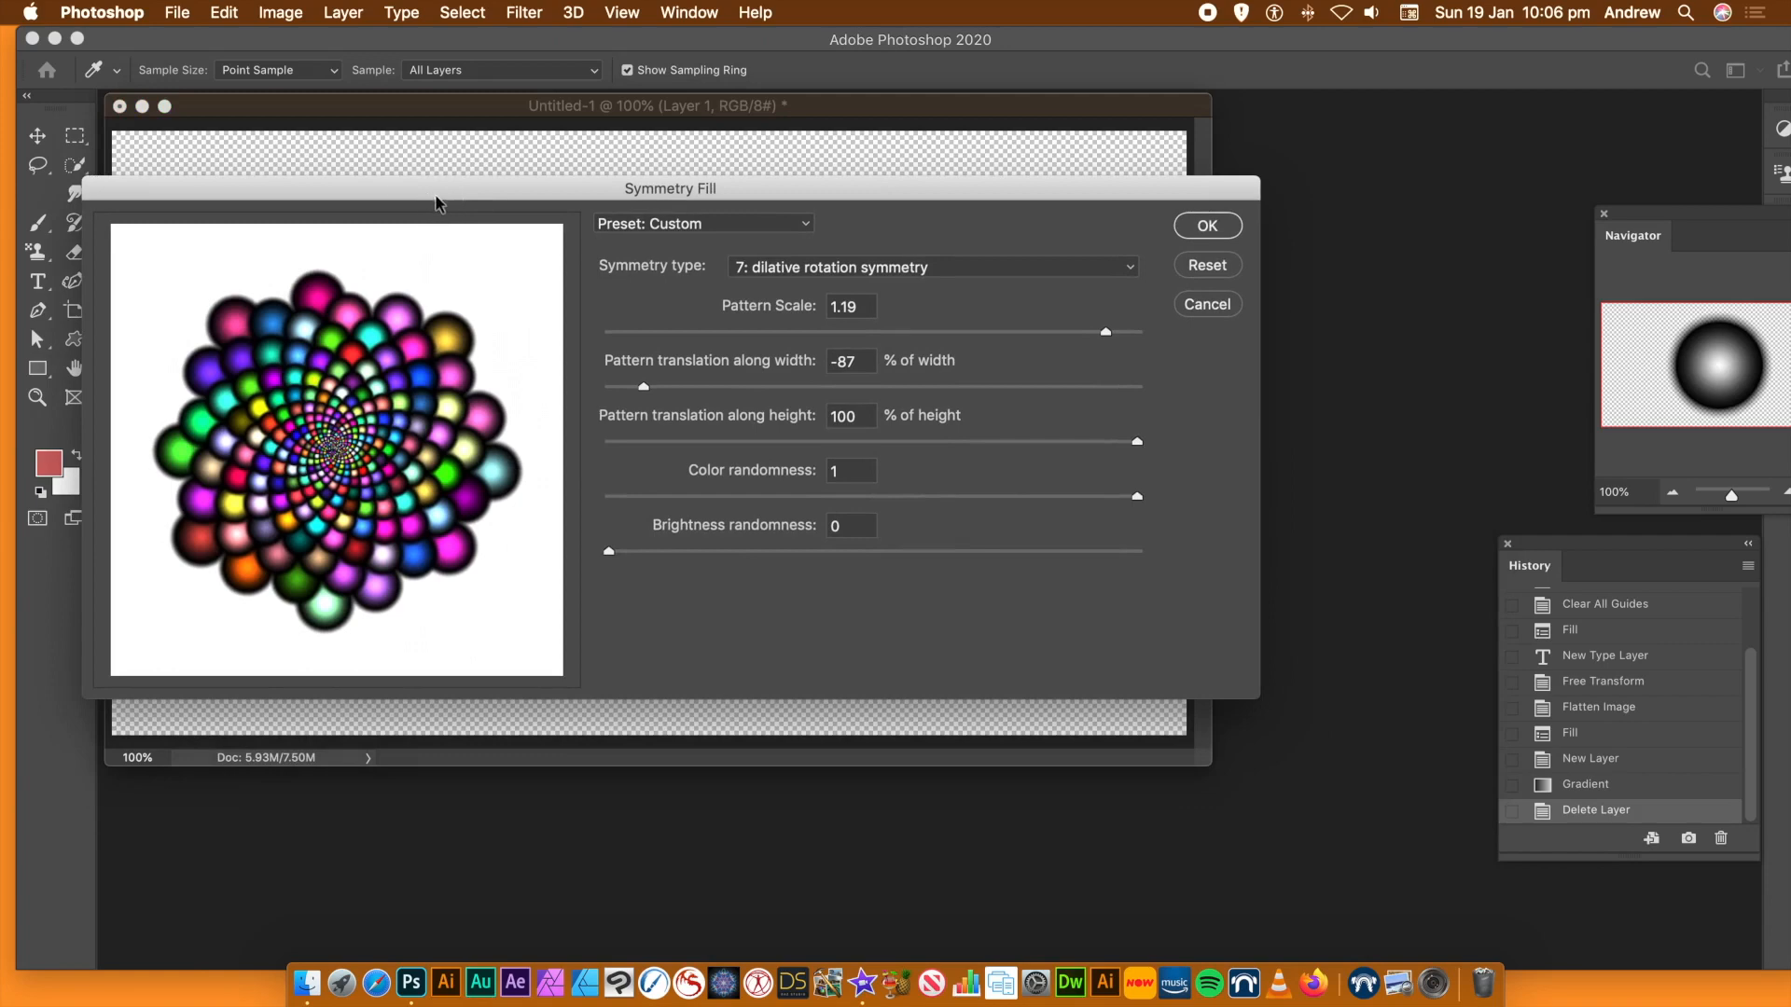
left_click(820, 271)
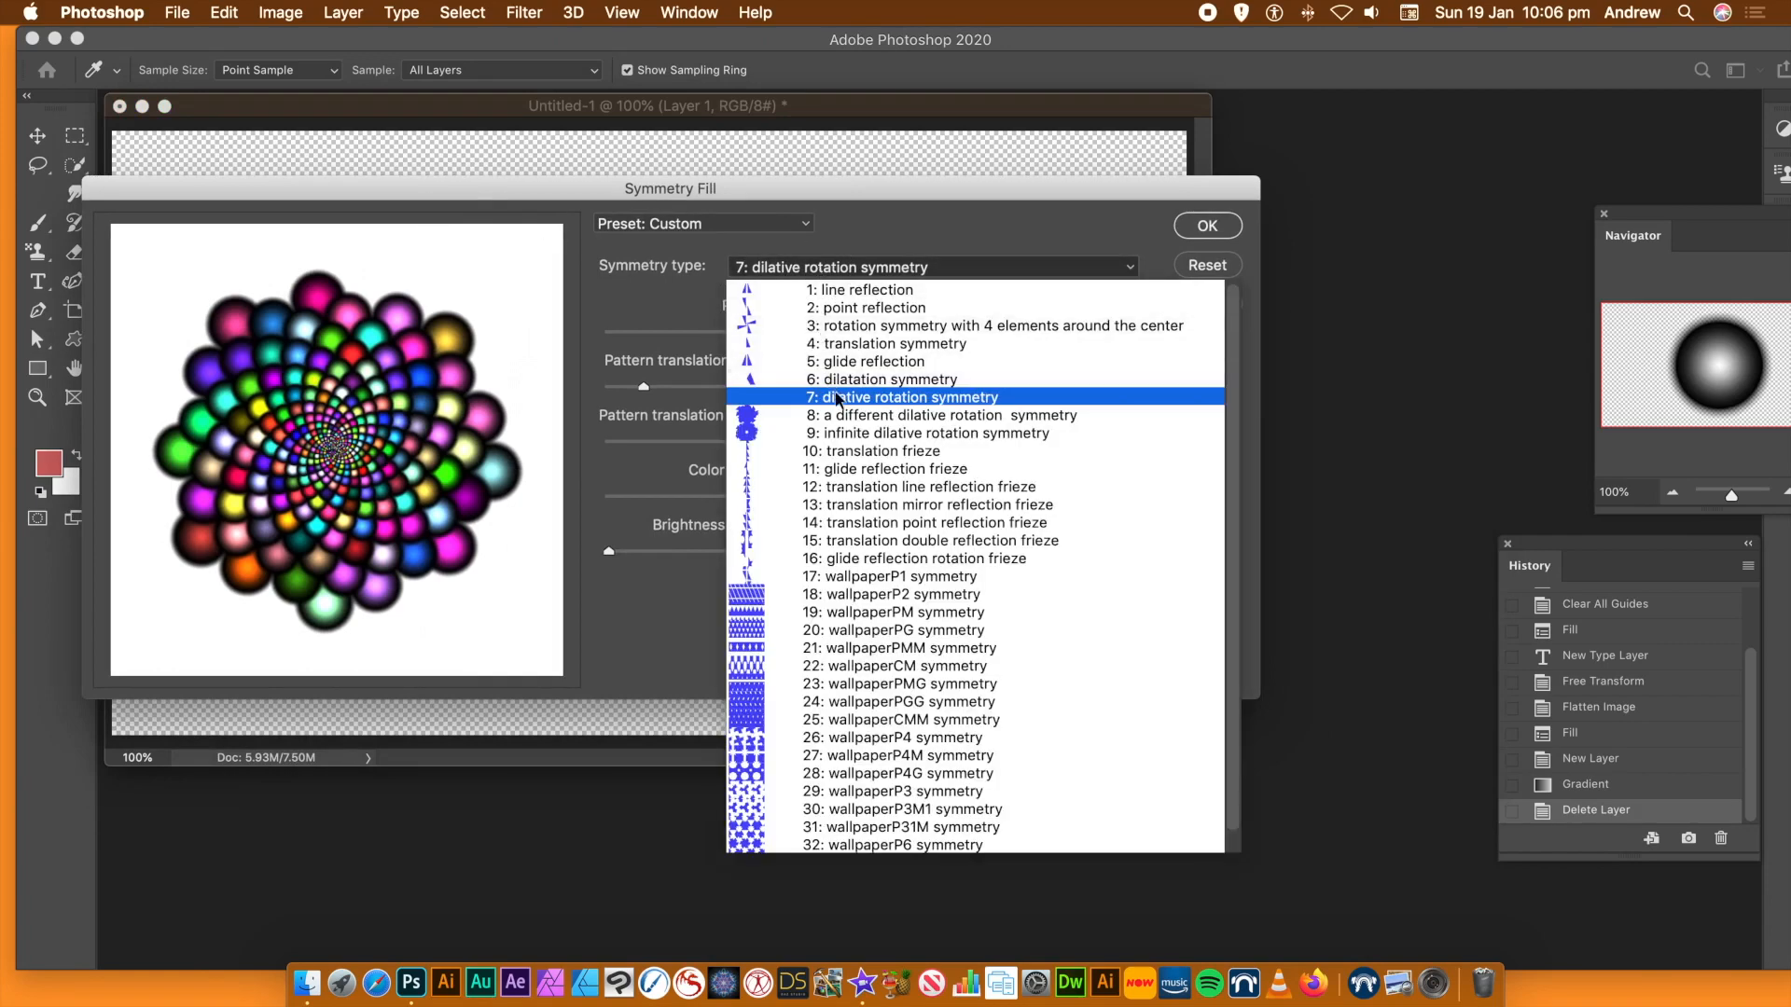
left_click(843, 401)
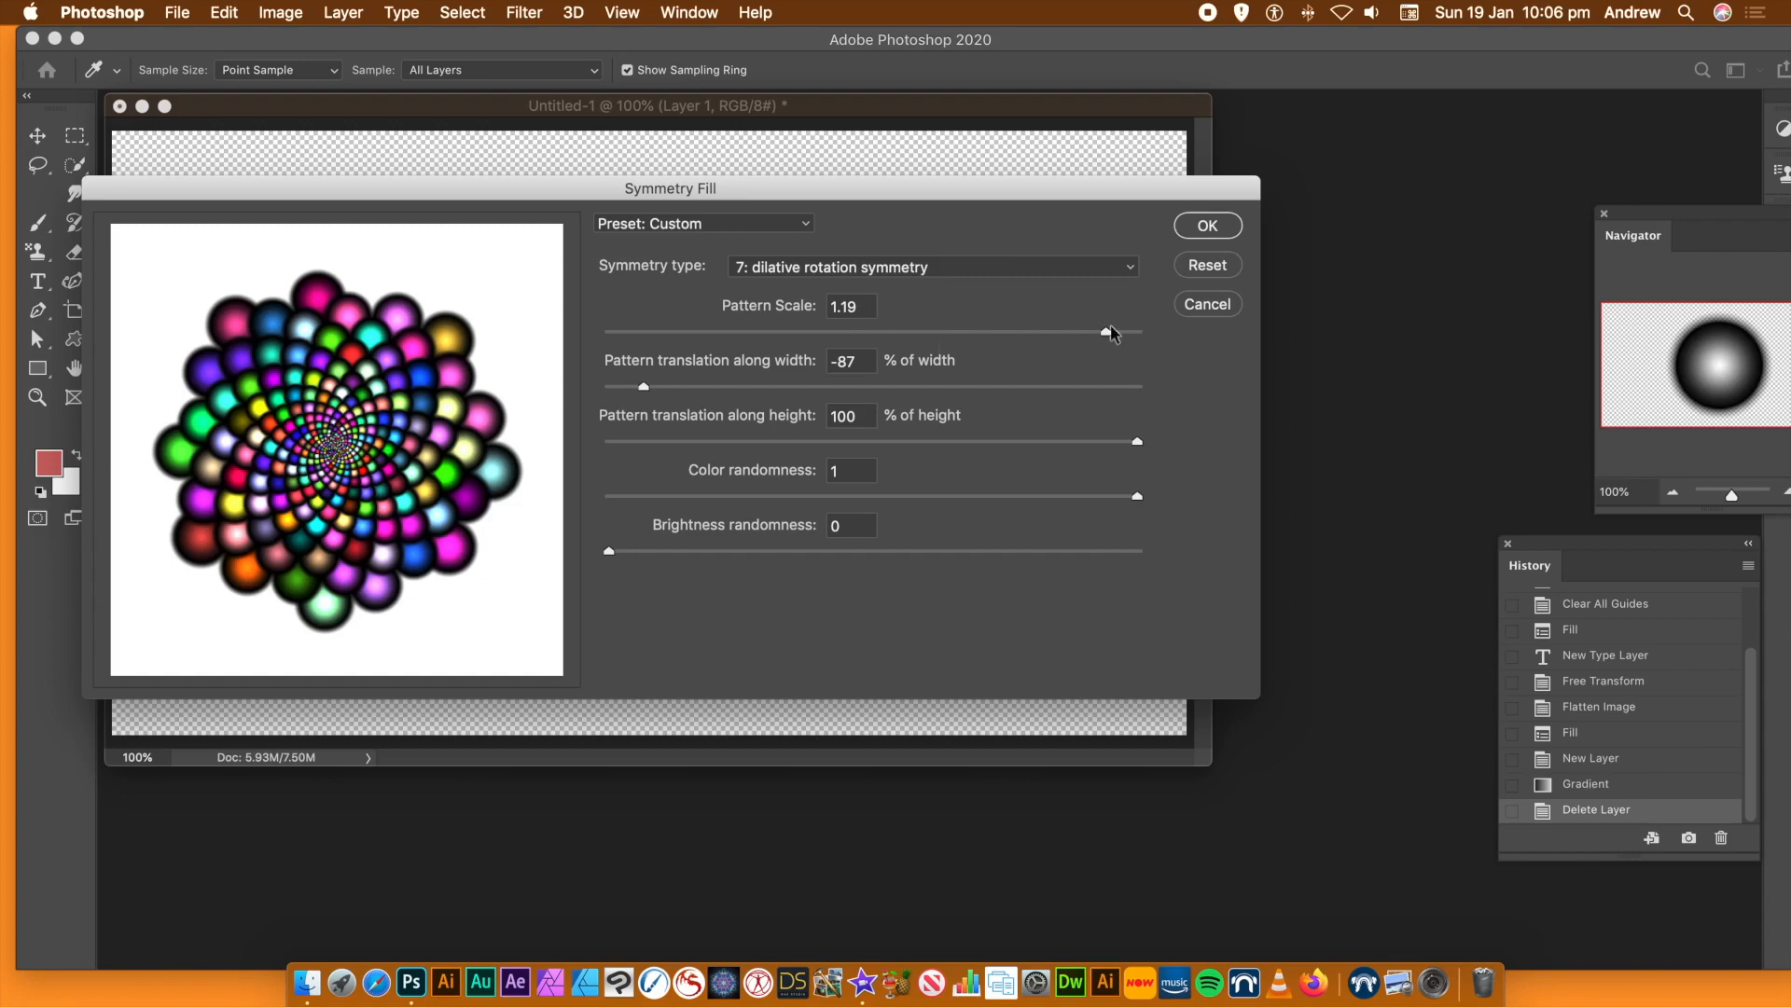
mouse_move(1103, 334)
left_mouse_down()
mouse_move(949, 336)
mouse_move(1126, 334)
left_mouse_up()
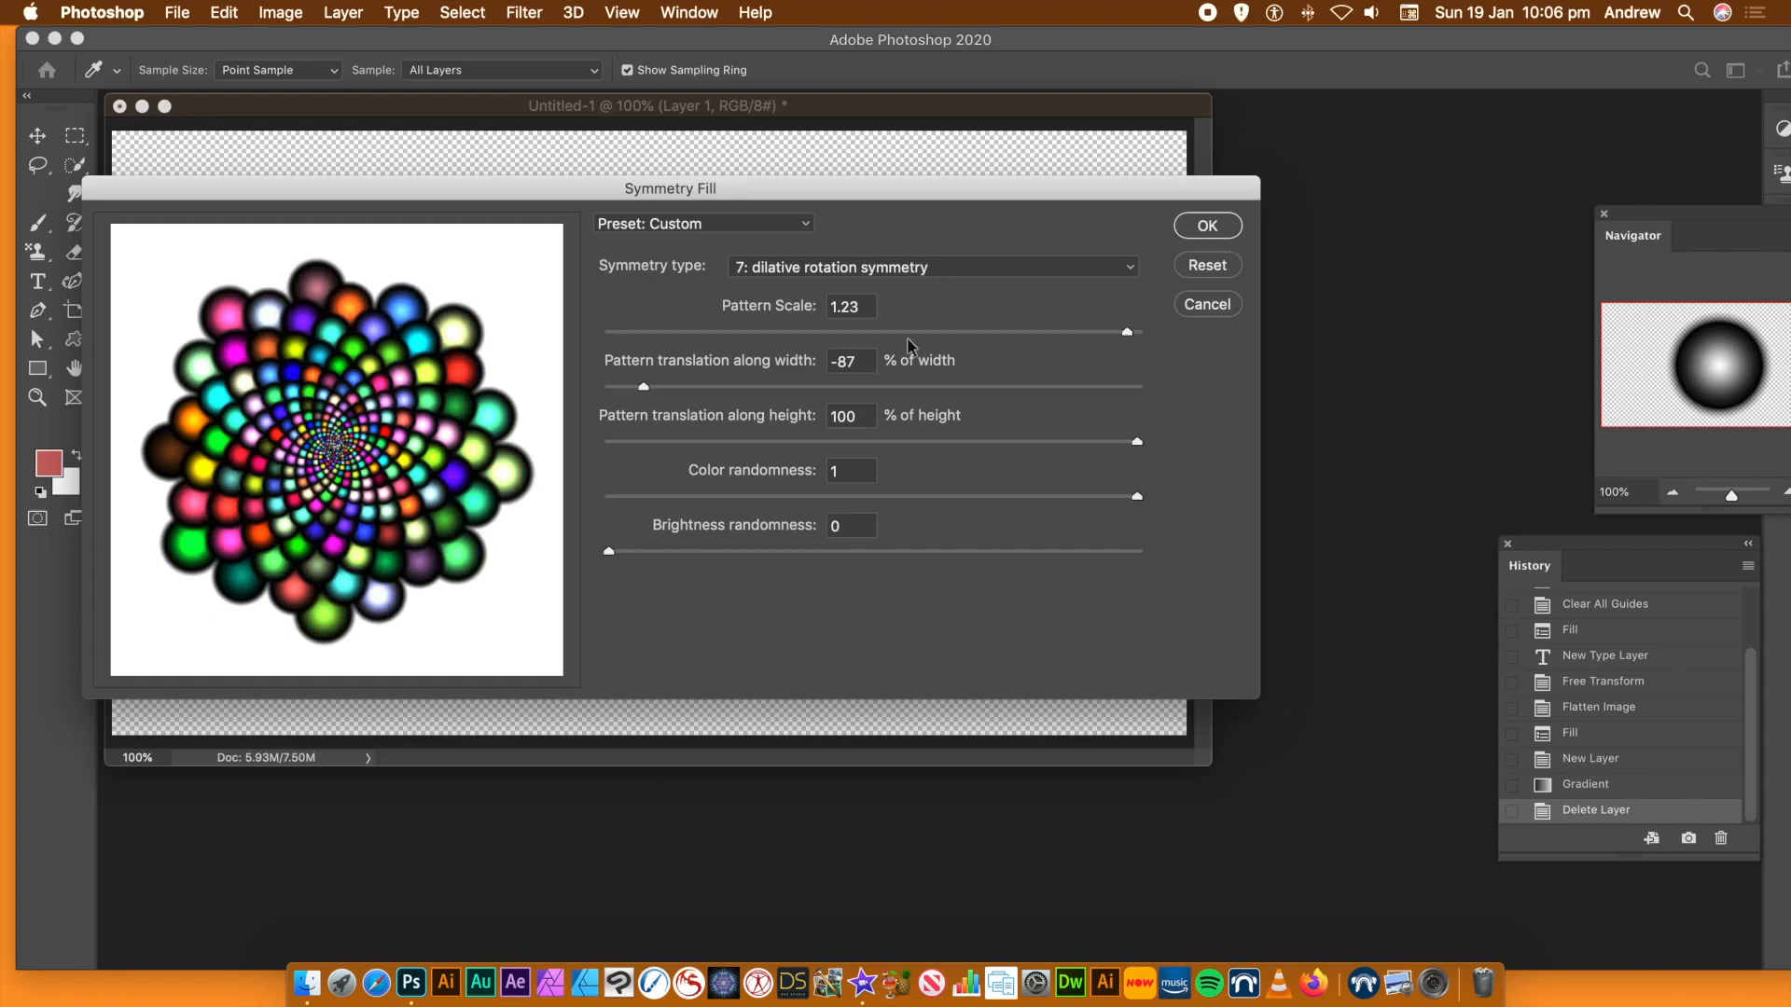
- Set the pattern translation to -95% of width and 89% of height, and try a lower color randomness
mouse_move(642, 388)
left_mouse_down()
mouse_move(623, 389)
mouse_move(1103, 391)
mouse_move(625, 389)
left_mouse_up()
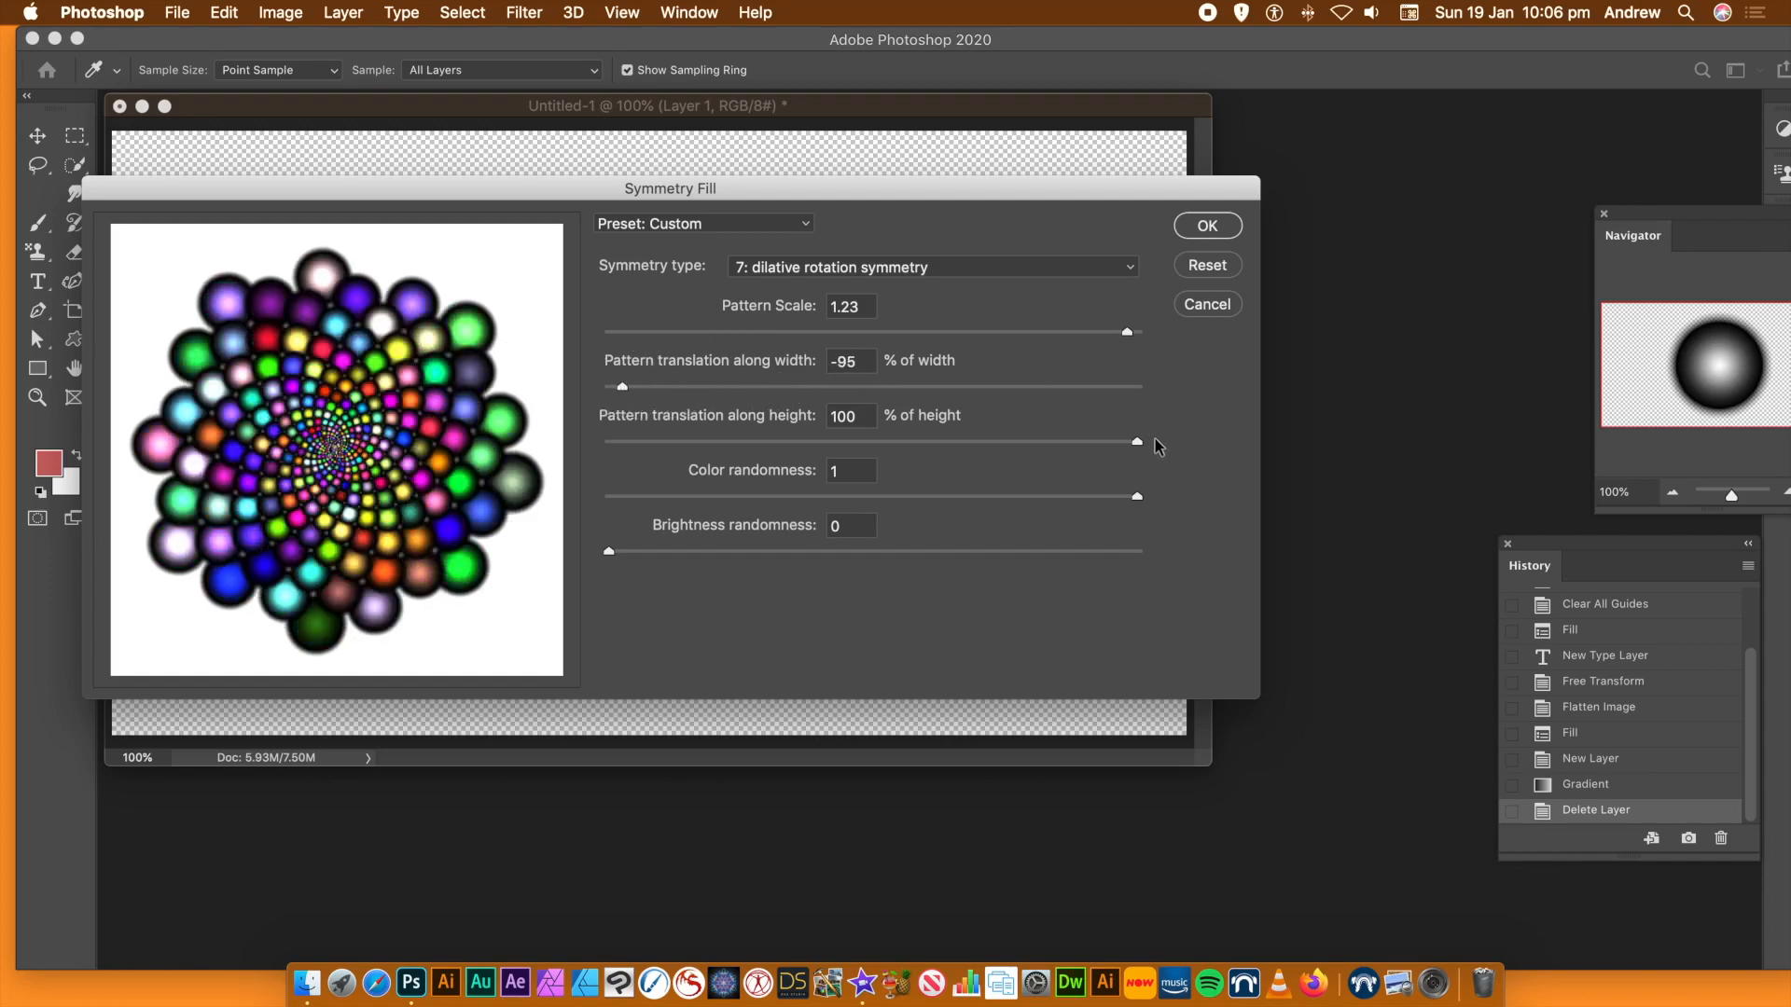
mouse_move(1137, 444)
left_mouse_down()
mouse_move(774, 444)
mouse_move(1159, 447)
left_mouse_up()
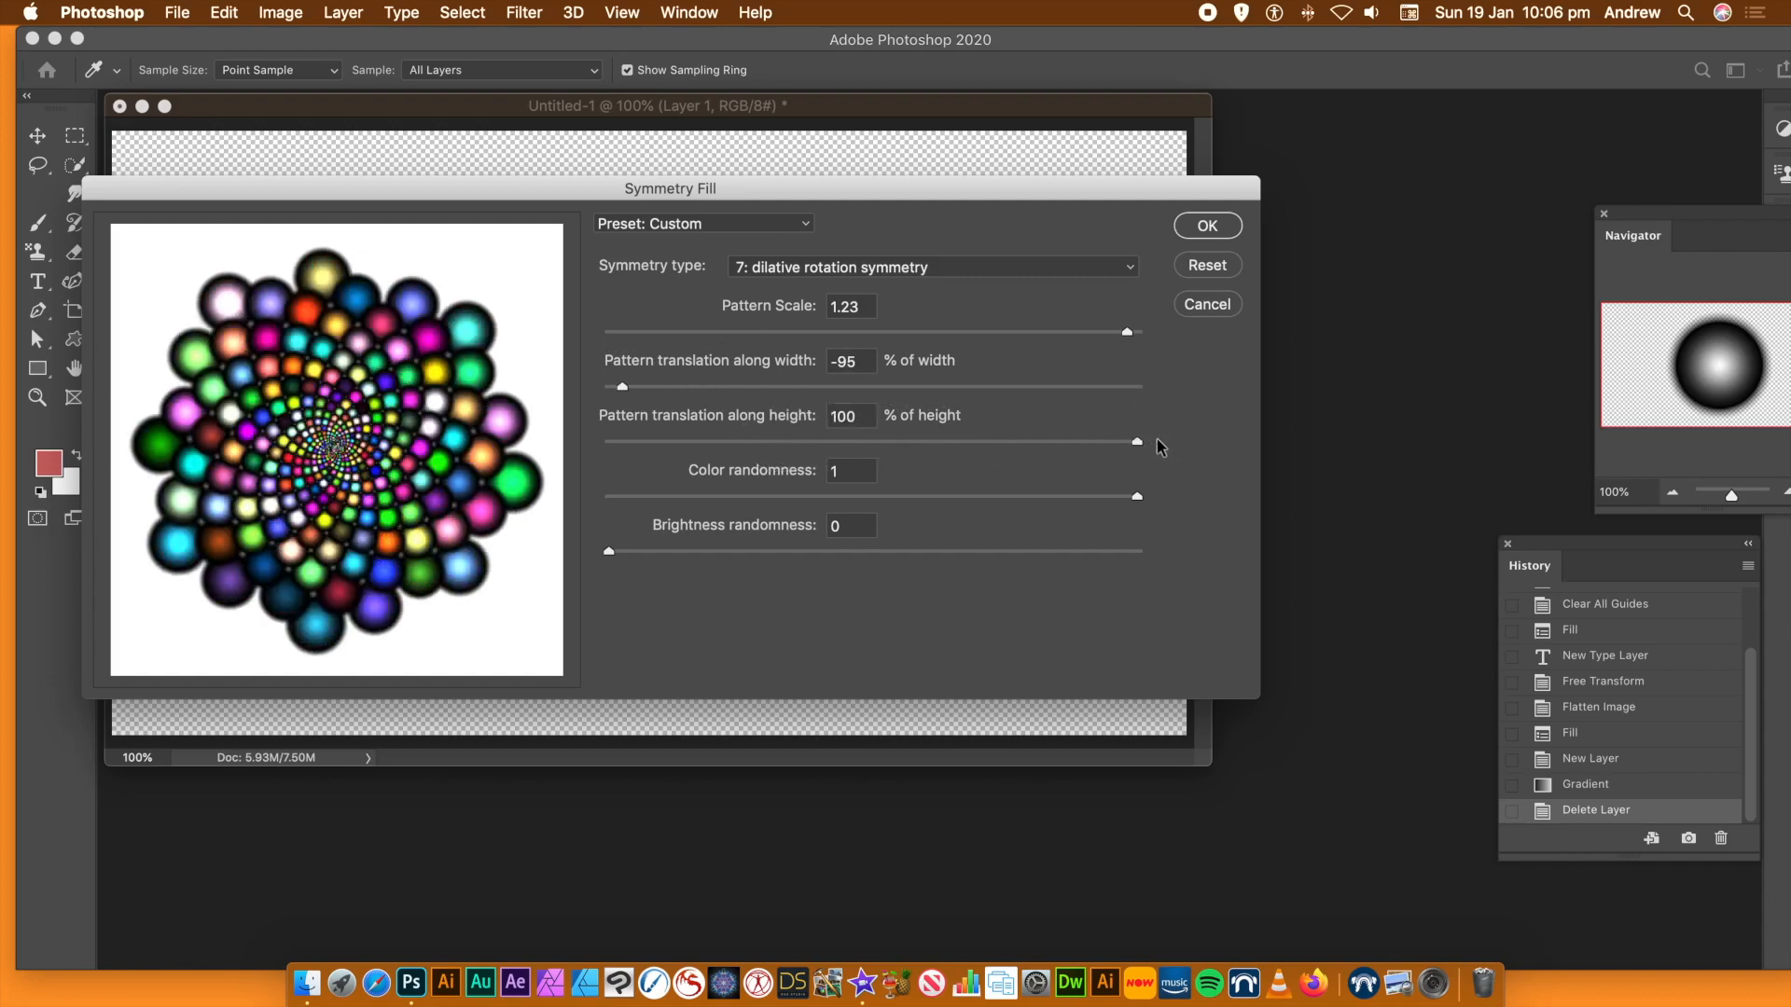
left_click_drag(1151, 441, 1102, 443)
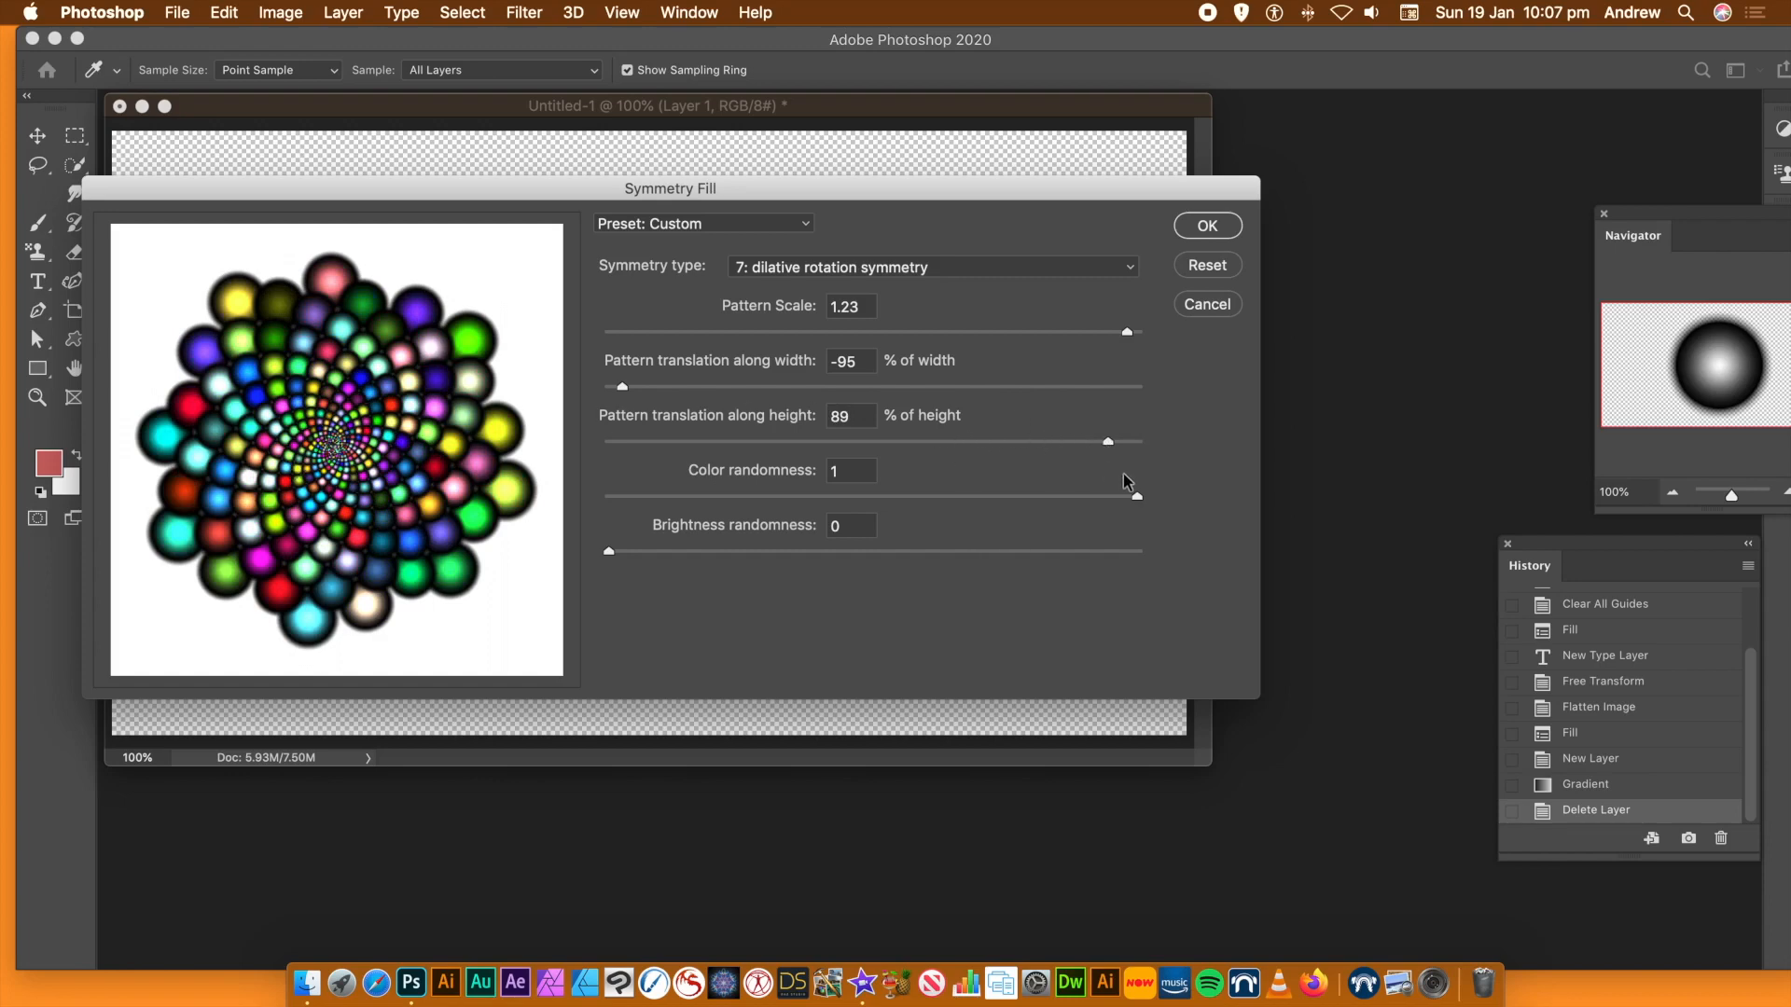
left_click_drag(1137, 501, 1093, 501)
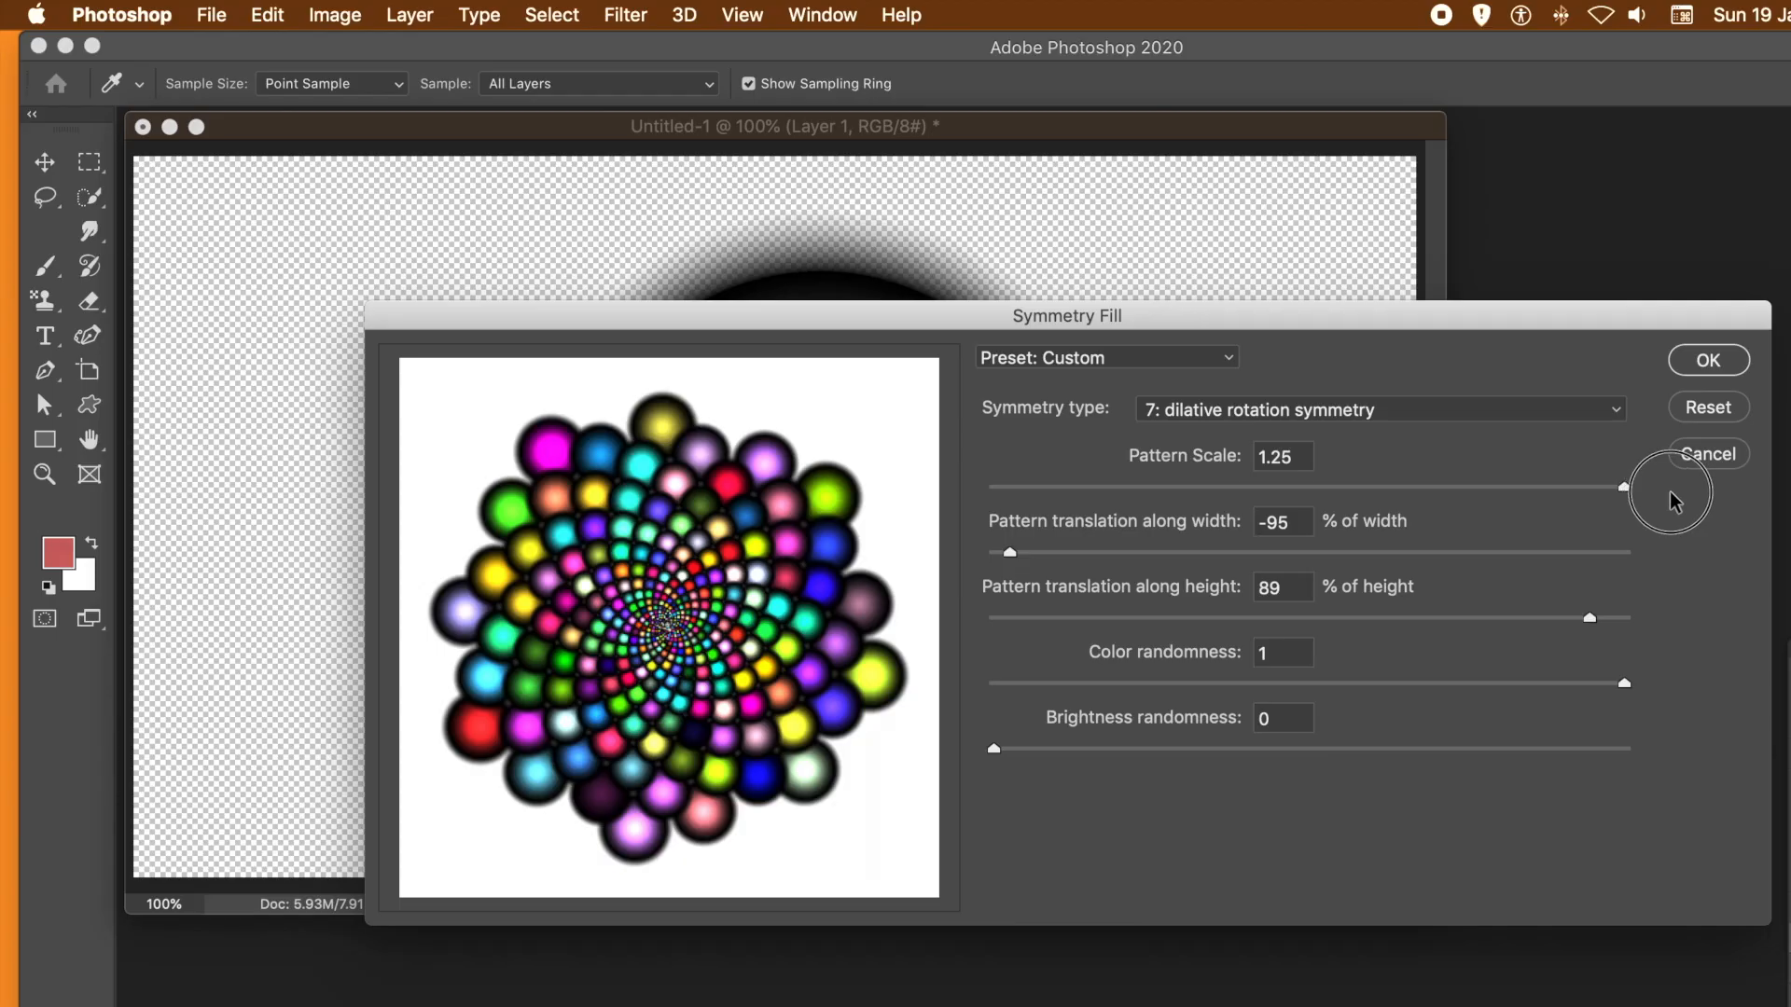
- Set the pattern scale to 1.25 and the translation along width to -85%, and apply the Symmetry Fill to the layer
left_click_drag(1675, 500, 1671, 495)
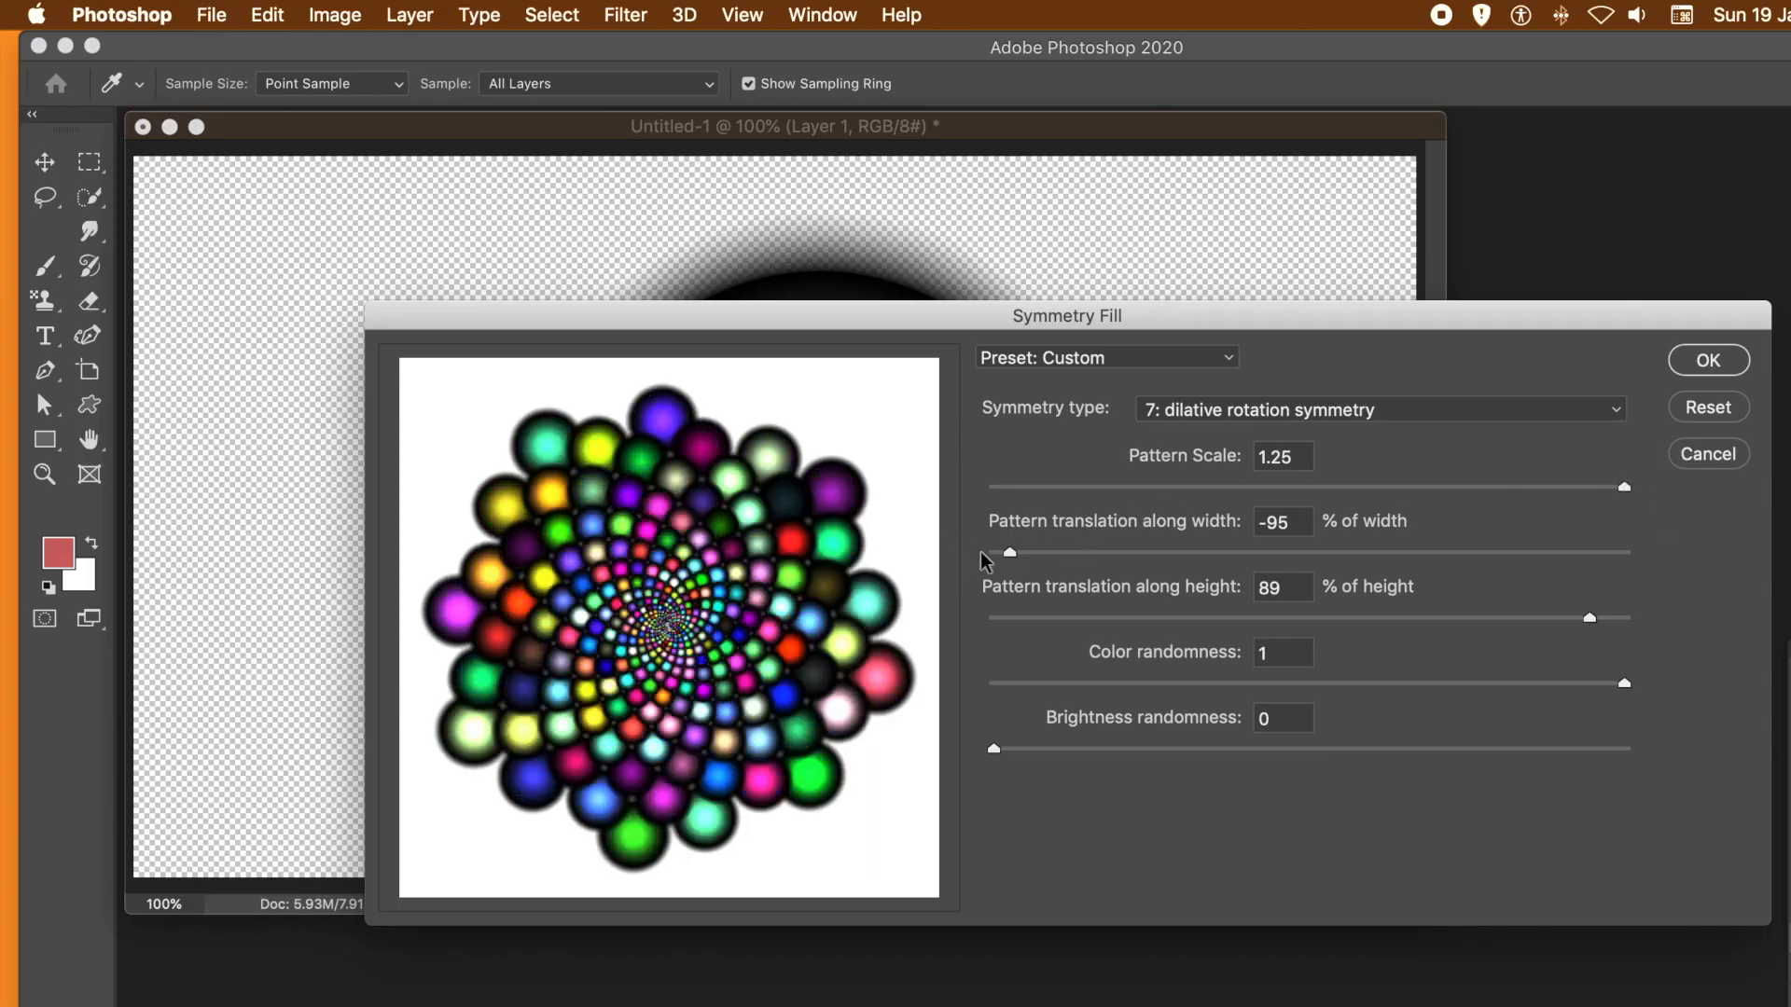
mouse_move(1009, 552)
left_mouse_down()
mouse_move(996, 560)
mouse_move(1039, 559)
left_mouse_up()
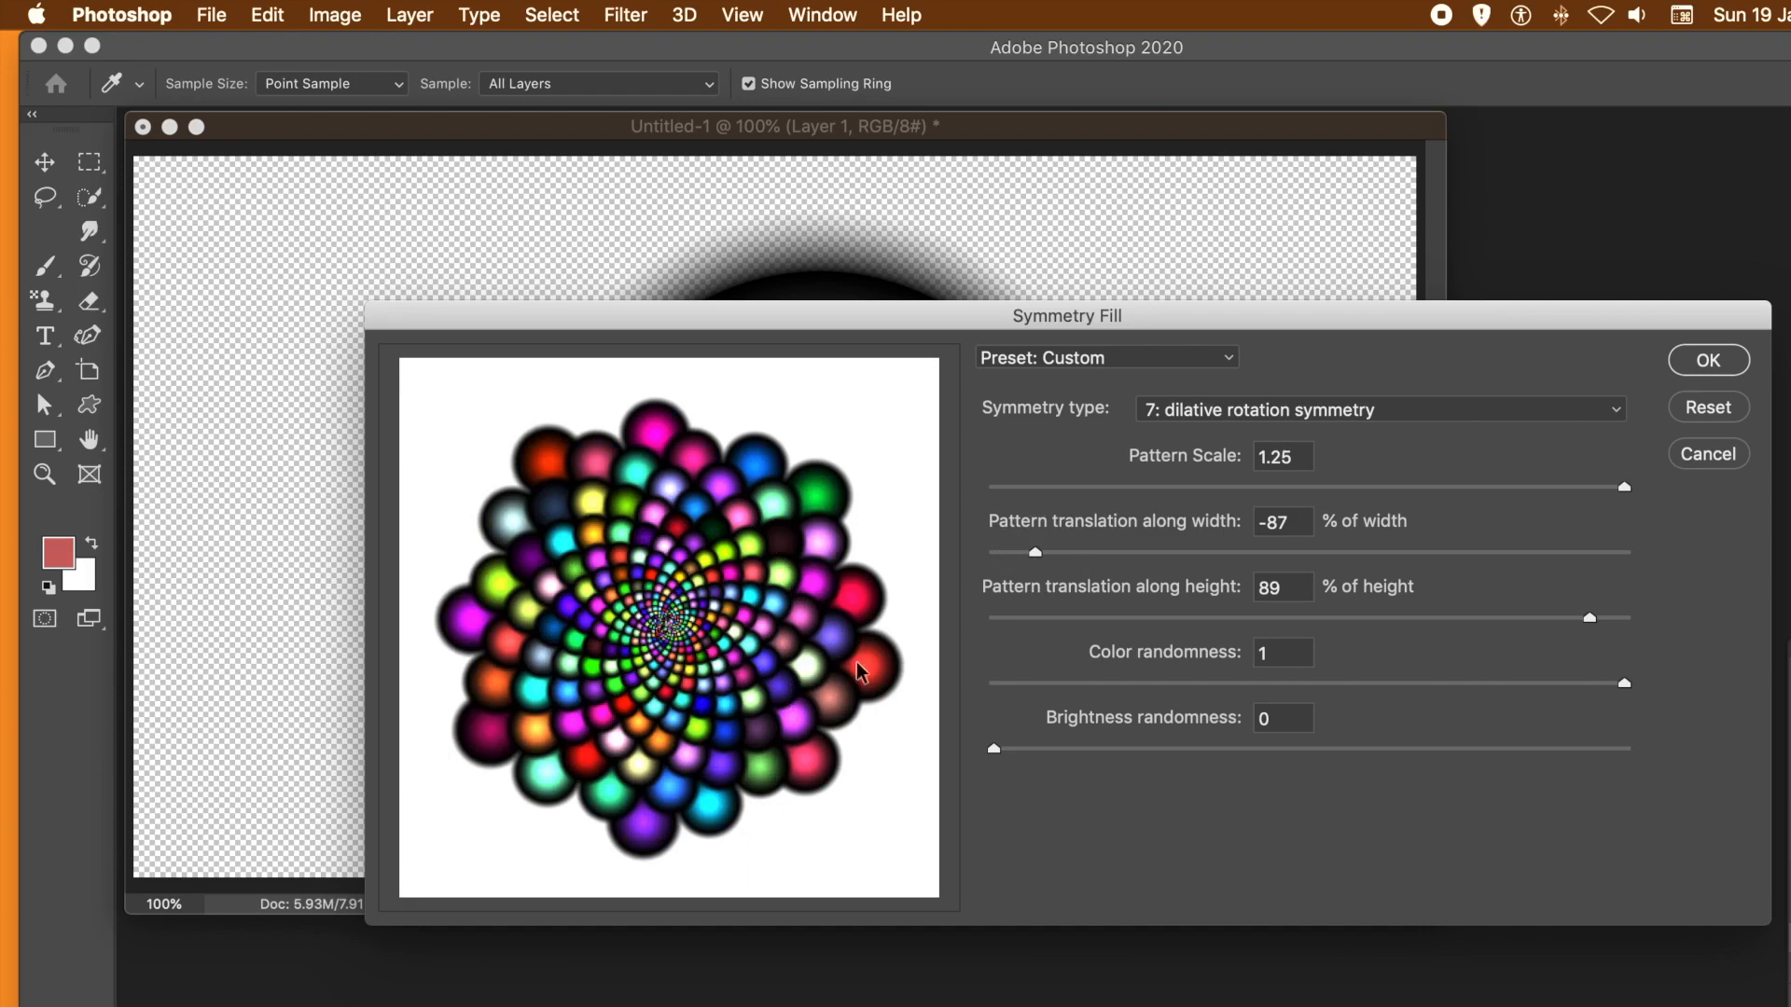
left_click_drag(1036, 555, 1042, 556)
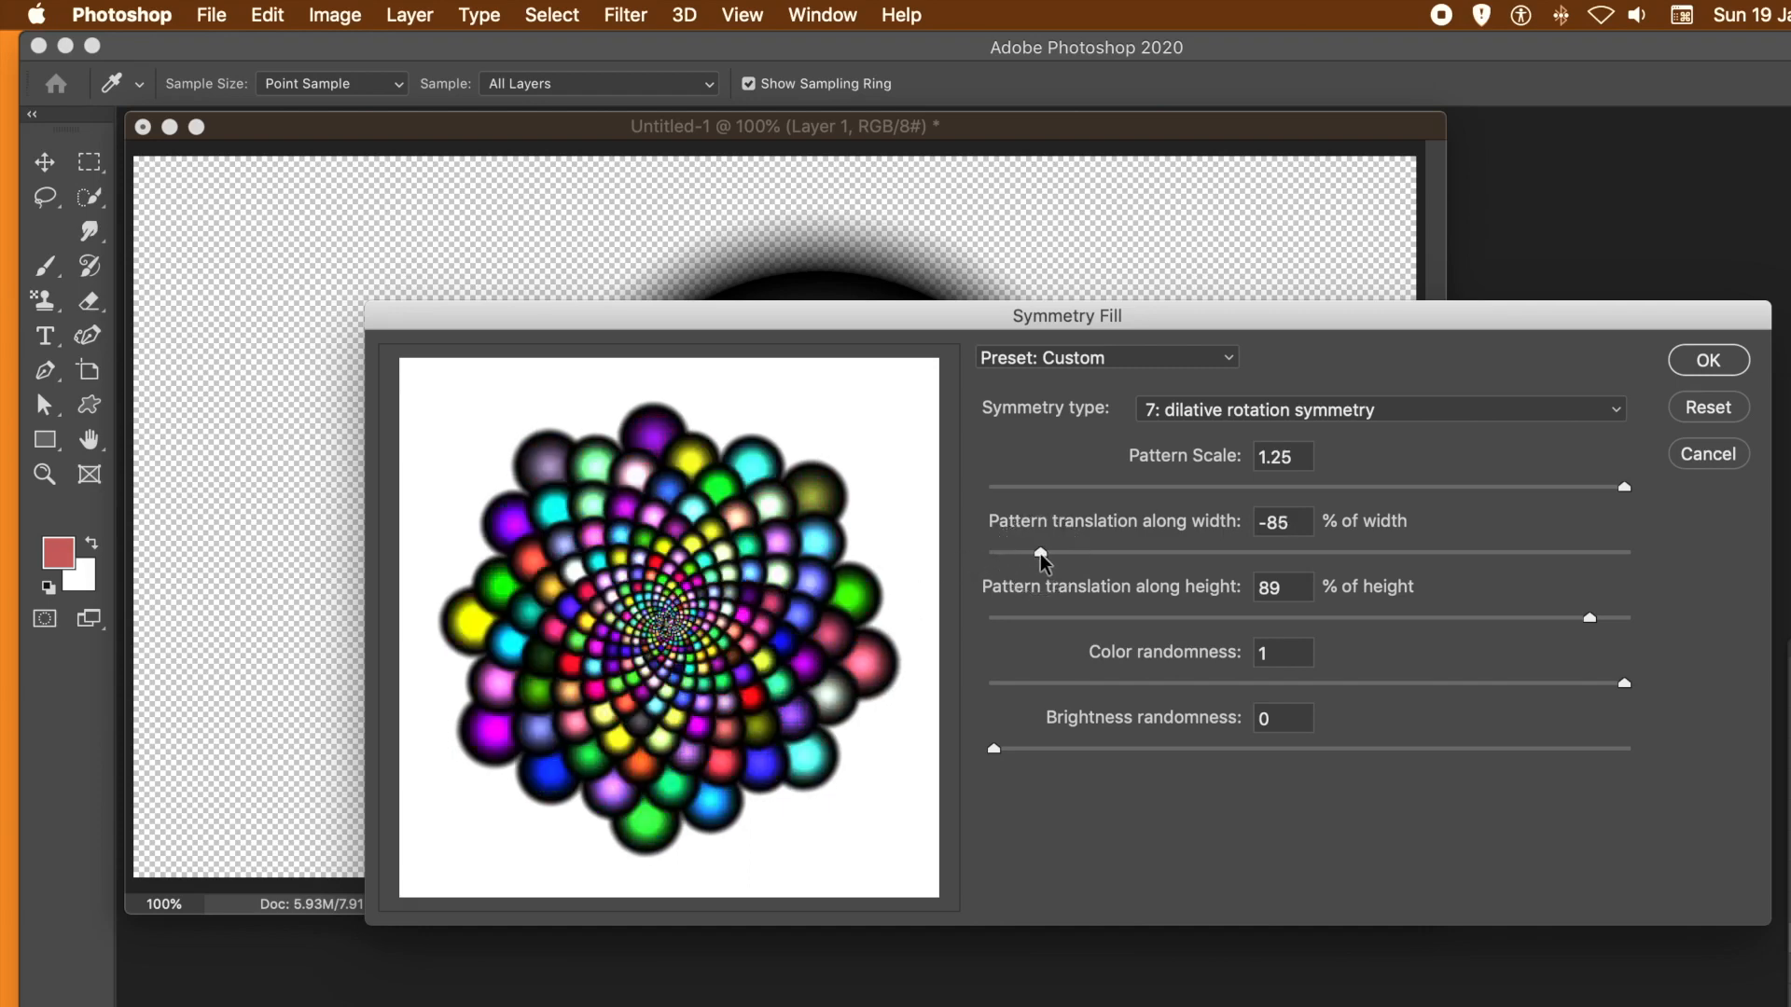
left_click(1708, 362)
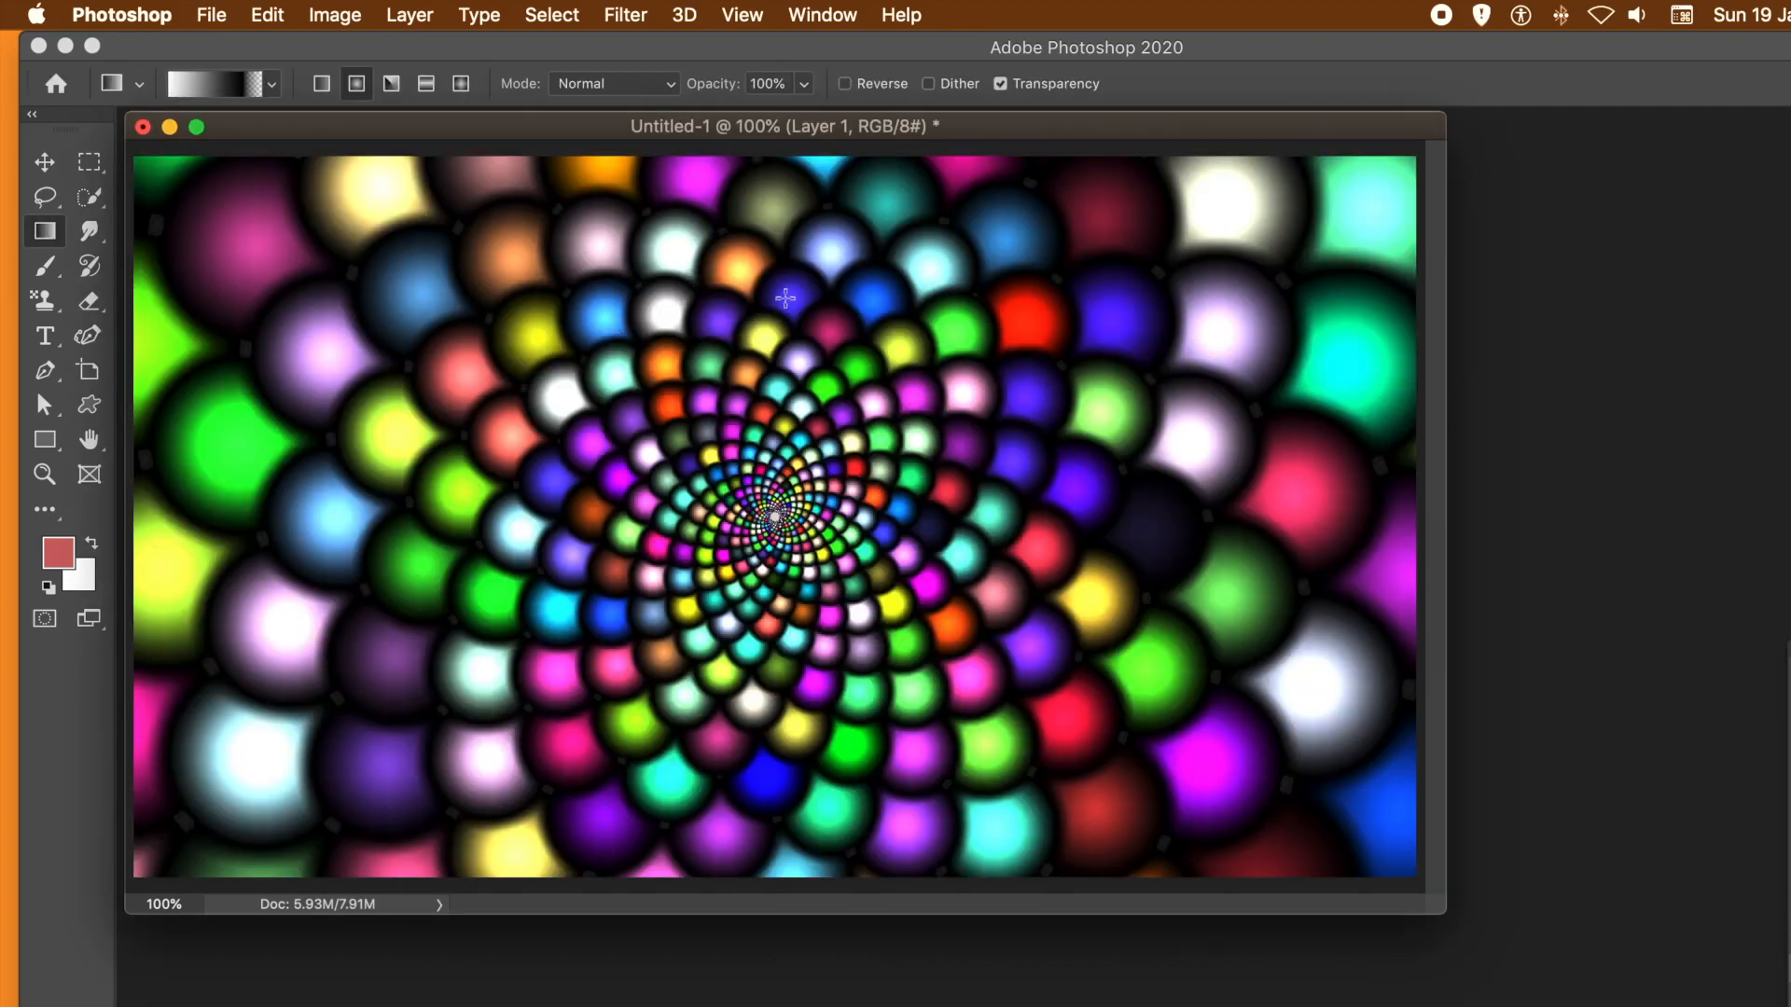